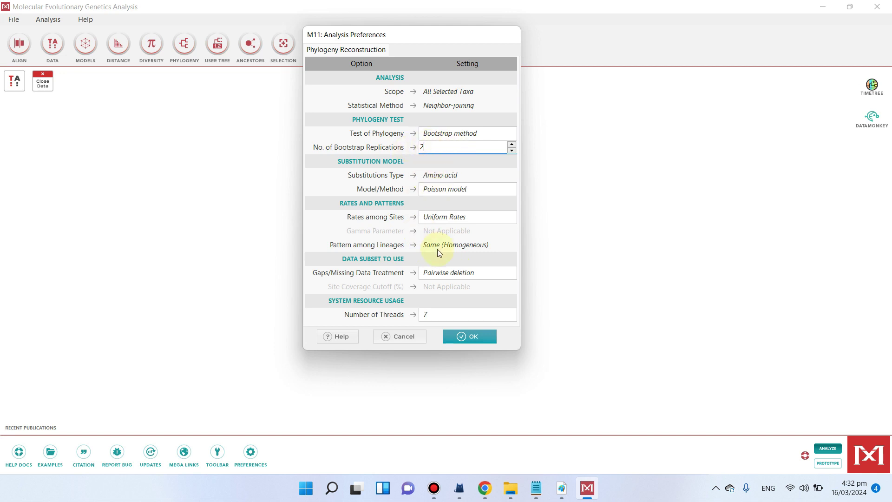
# Run the neighbor-joining phylogeny analysis with the bootstrap method, Poisson model and pairwise deletion, and view the original tree
pyautogui.click(463, 337)
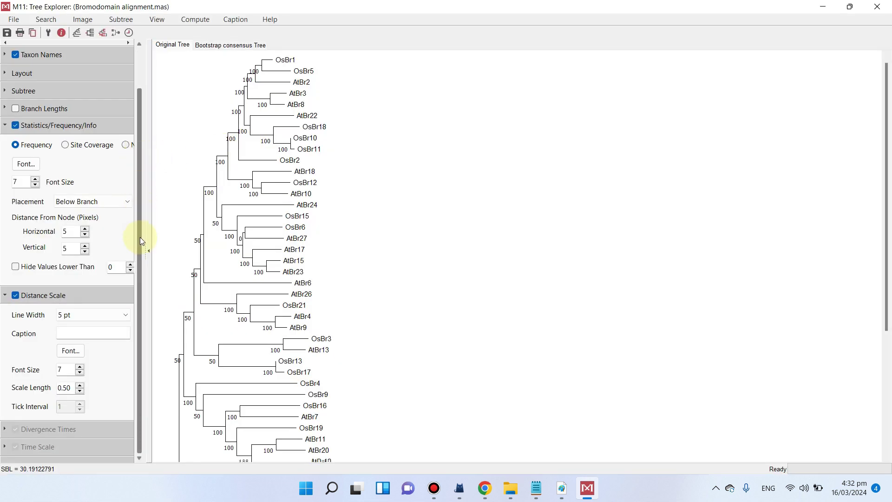
pyautogui.scroll(-2, 140, 240)
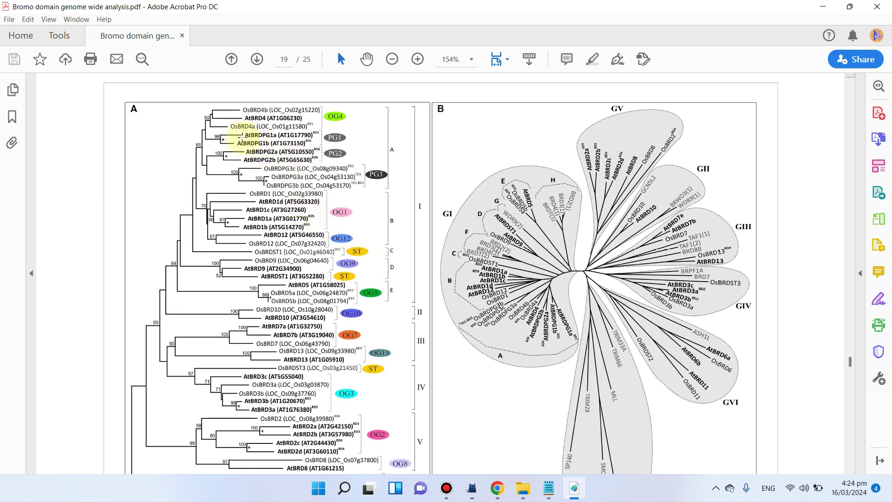
# Look over the neighbor-joining tree on page 19 of the bromodomain paper and launch MEGA11 from the desktop
pyautogui.scroll(-1, 235, 250)
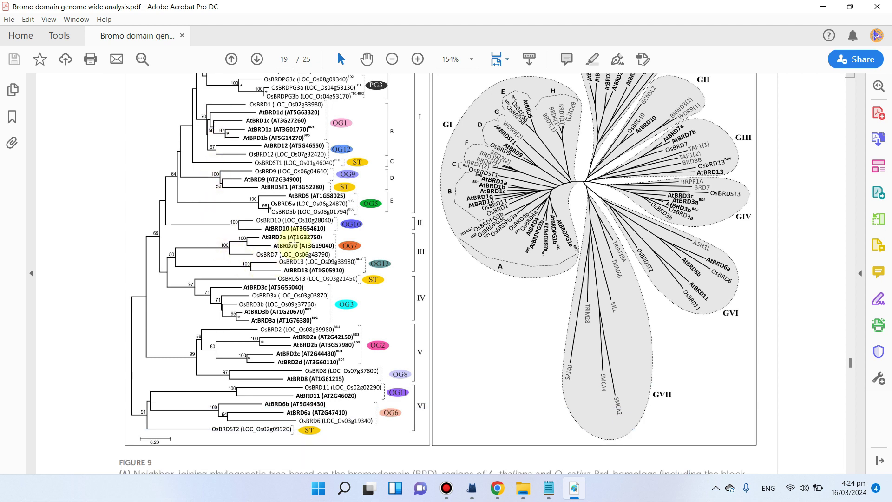
pyautogui.scroll(1, 276, 200)
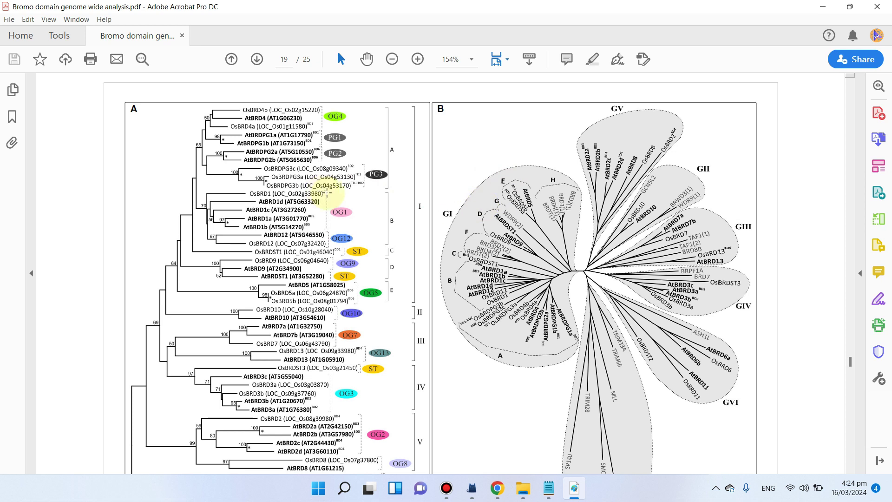
pyautogui.click(821, 7)
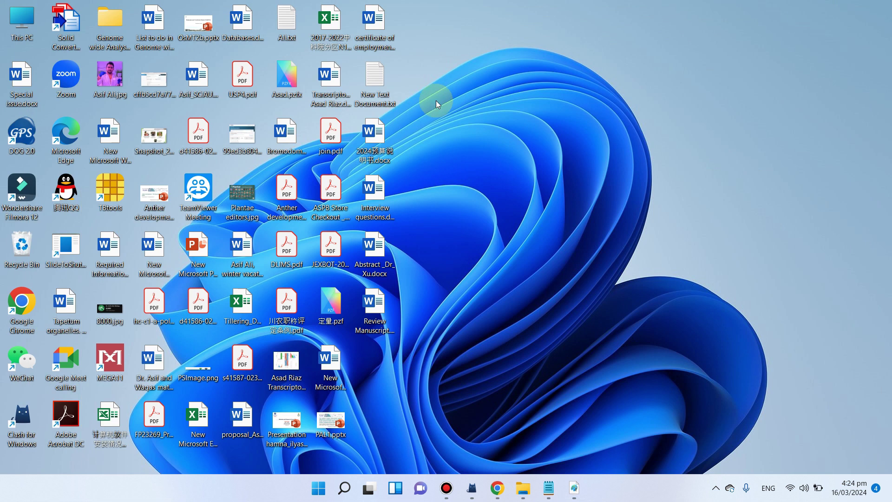
pyautogui.doubleClick(116, 360)
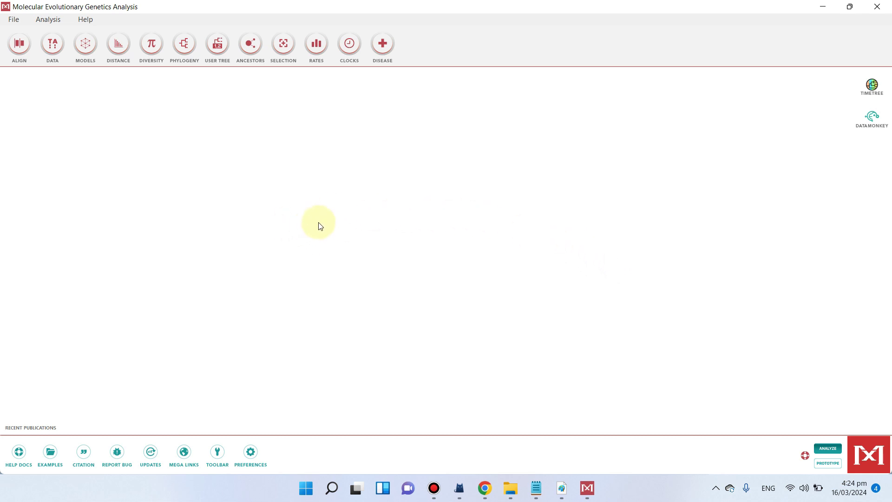
# Switch to Acrobat to examine the published phylogenetic tree figure once more, and return to MEGA
pyautogui.click(562, 487)
pyautogui.scroll(-3, 239, 229)
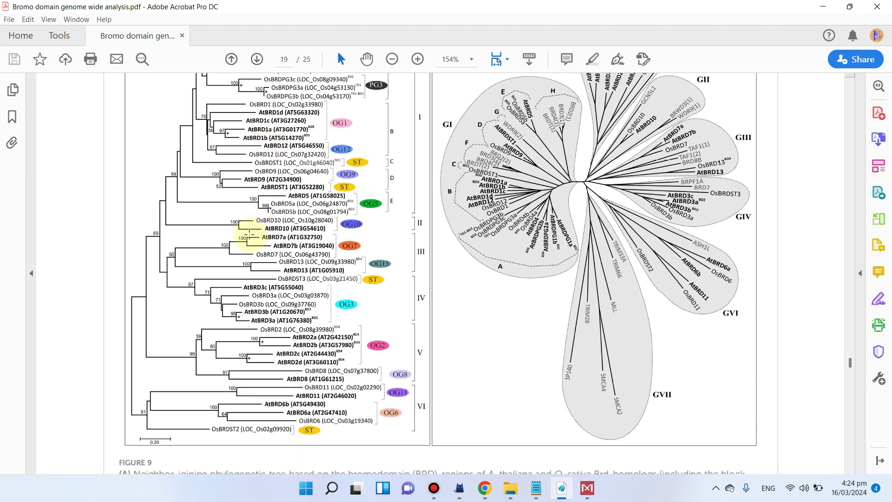
pyautogui.scroll(4, 246, 240)
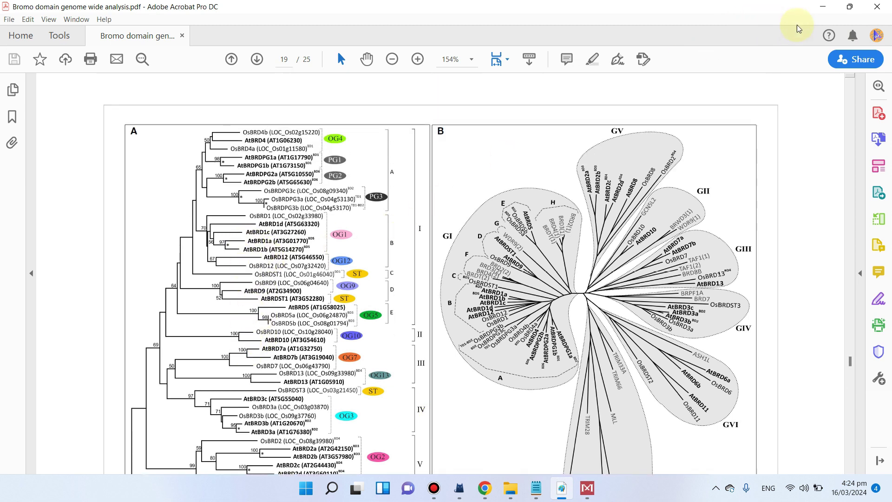
pyautogui.click(822, 6)
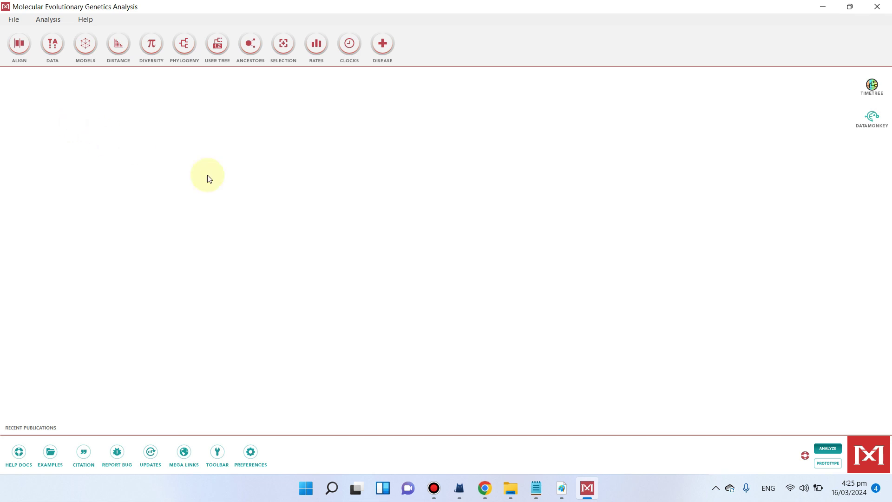
# Maximize the Notepad window holding the FASTA files, and open the Bromo domain video folder inside the desktop's Genome wide Analysis folder
pyautogui.click(536, 487)
pyautogui.click(235, 37)
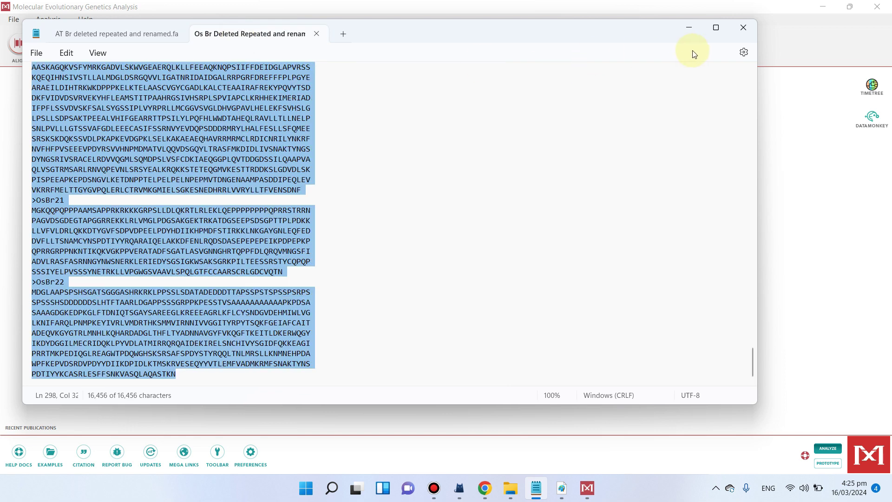
pyautogui.click(714, 28)
pyautogui.click(822, 8)
pyautogui.click(823, 8)
pyautogui.doubleClick(110, 24)
pyautogui.doubleClick(131, 111)
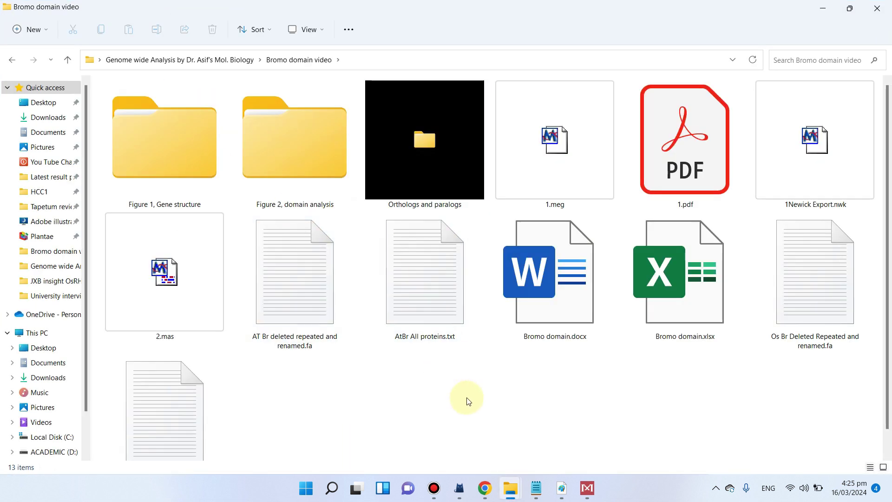
# Create a folder named "phylogenetic analysis" in the Bromo domain video folder and open it
pyautogui.rightClick(543, 386)
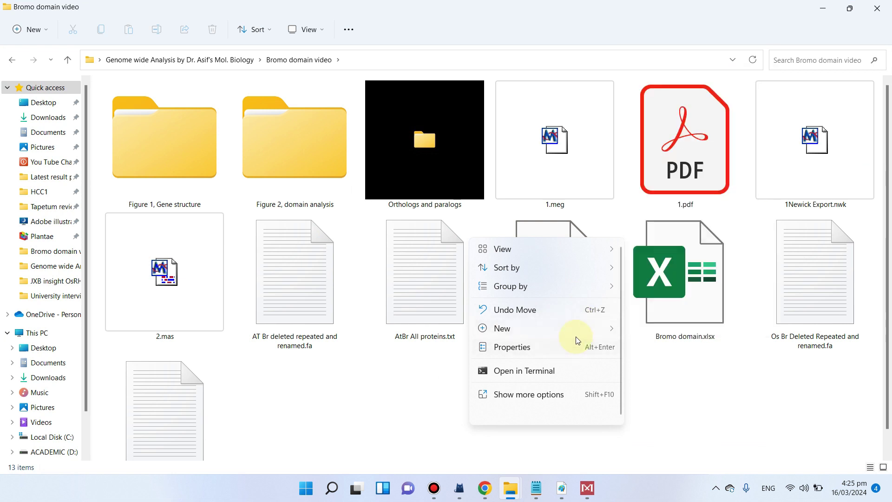
pyautogui.moveTo(597, 328)
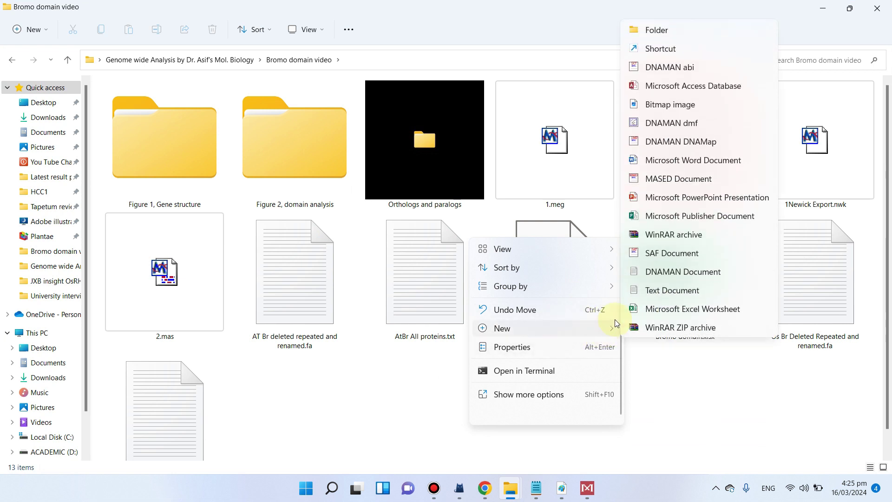
pyautogui.click(680, 37)
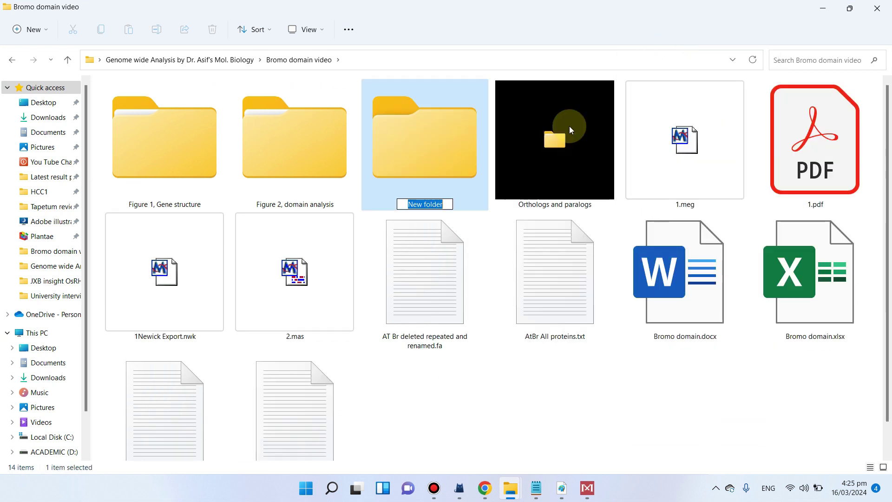
pyautogui.write('phylogenetic analysis')
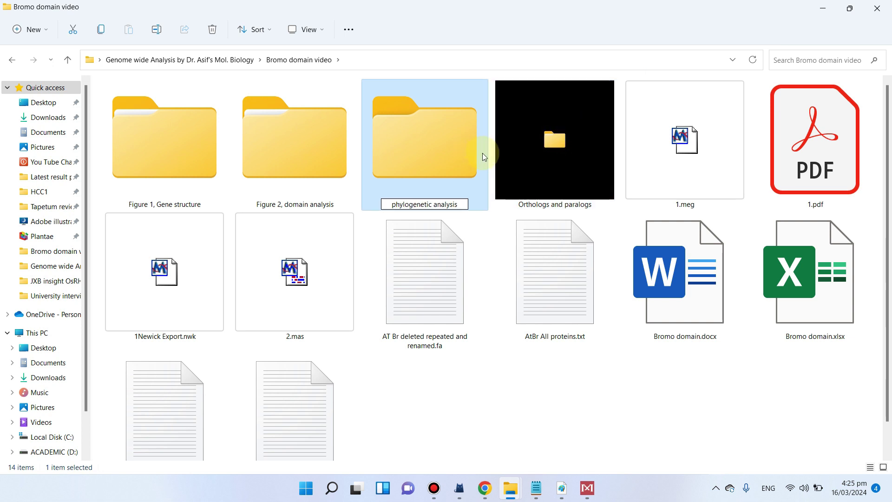
pyautogui.press('Return')
pyautogui.click(440, 145)
pyautogui.doubleClick(554, 145)
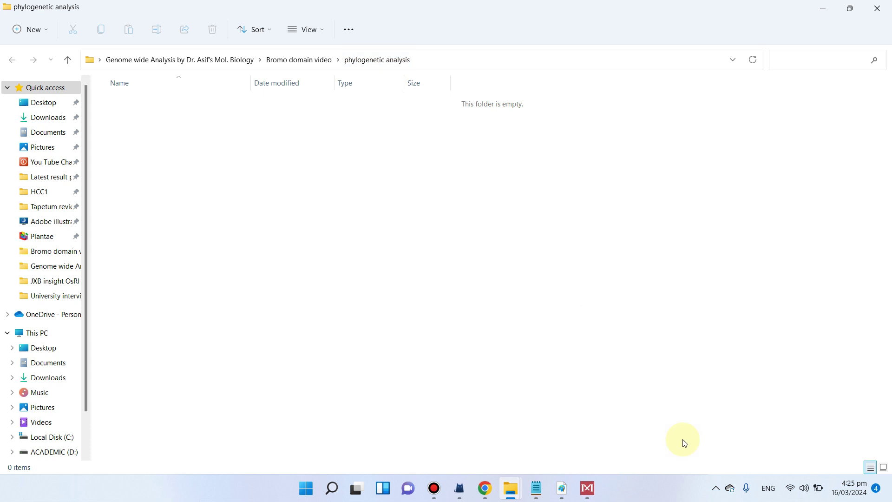
# Switch to Notepad and look through the renamed AtBr and OsBr protein sequences in the two FASTA files
pyautogui.click(545, 486)
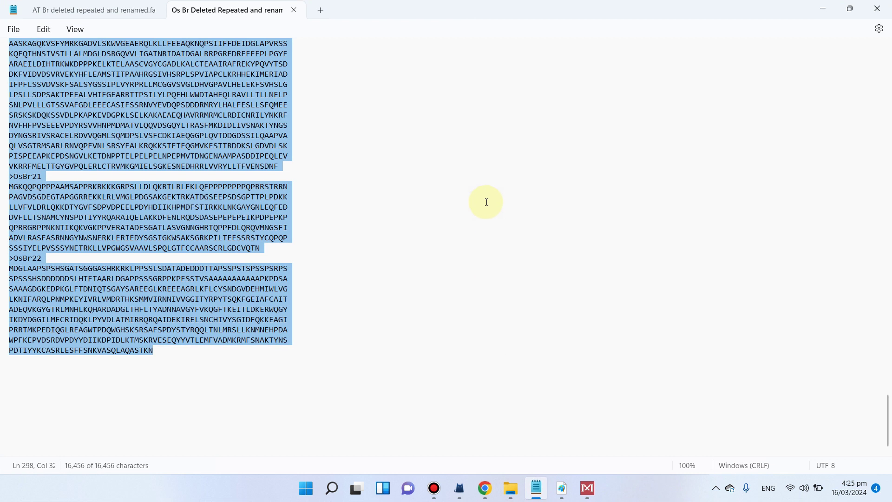
pyautogui.scroll(5, 257, 100)
pyautogui.click(121, 4)
pyautogui.scroll(5, 766, 253)
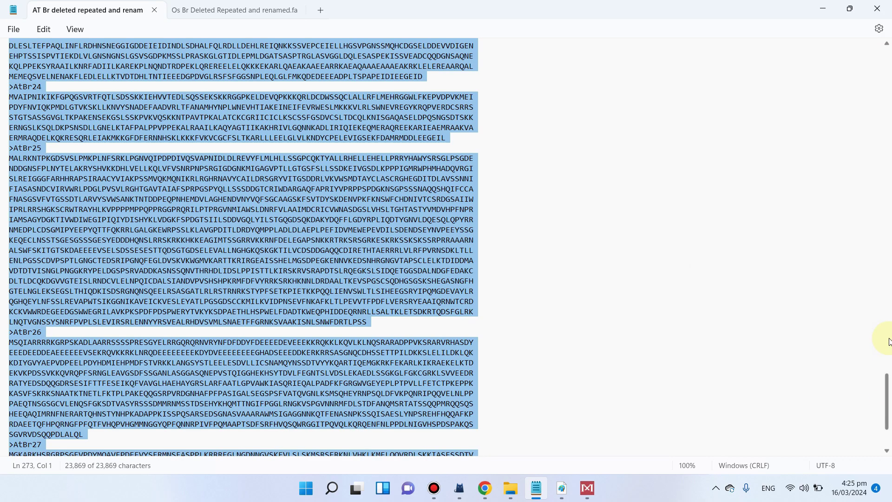
pyautogui.moveTo(887, 398); pyautogui.dragTo(857, 56)
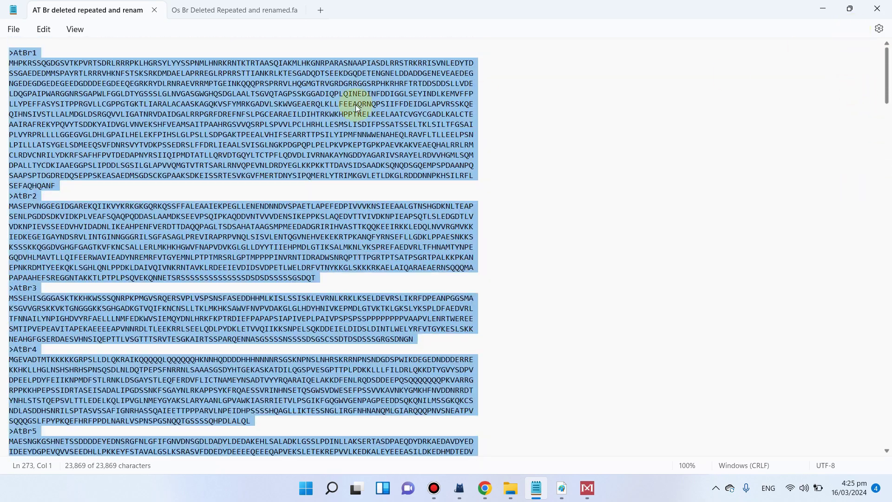
pyautogui.click(132, 54)
pyautogui.scroll(-7, 13, 61)
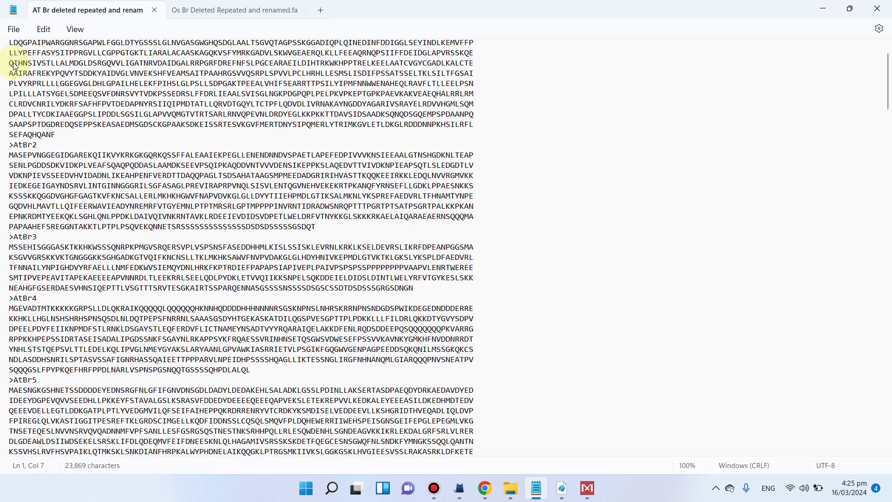
pyautogui.scroll(-10, 91, 187)
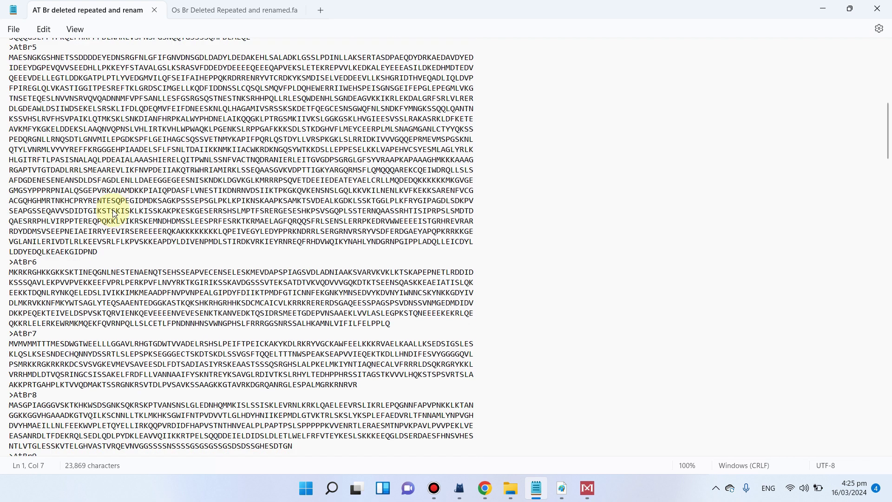
pyautogui.click(253, 10)
pyautogui.scroll(-3, 233, 225)
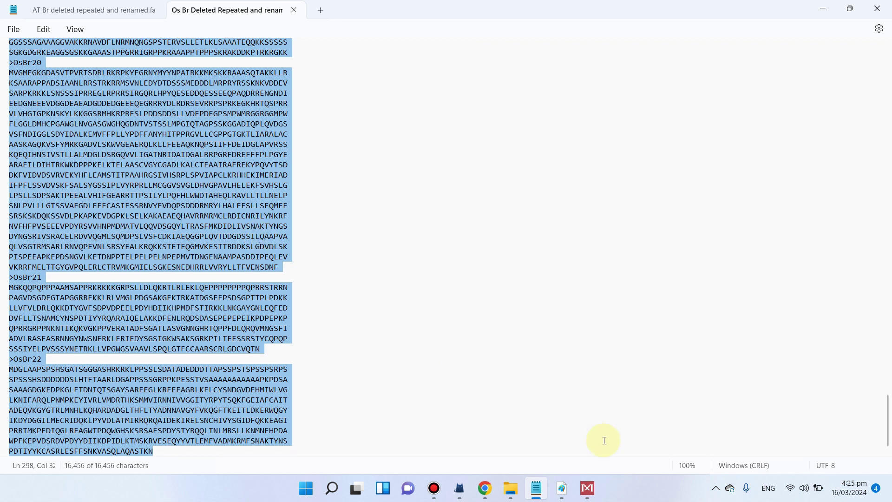
# Switch to MEGA and create a new protein sequence alignment in the Alignment Explorer
pyautogui.click(588, 487)
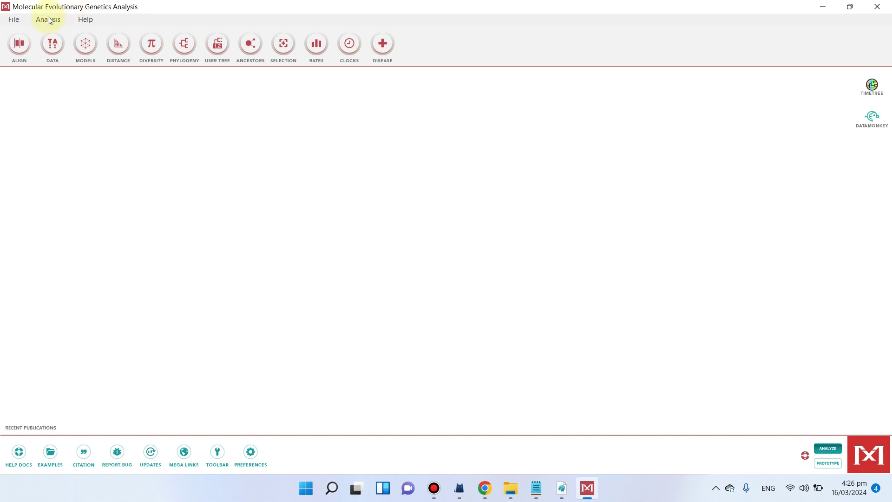
pyautogui.click(20, 46)
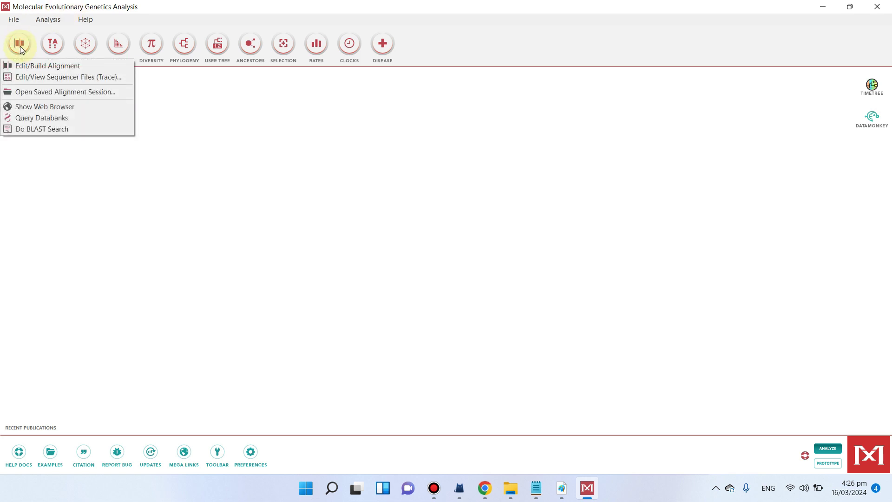
pyautogui.click(43, 68)
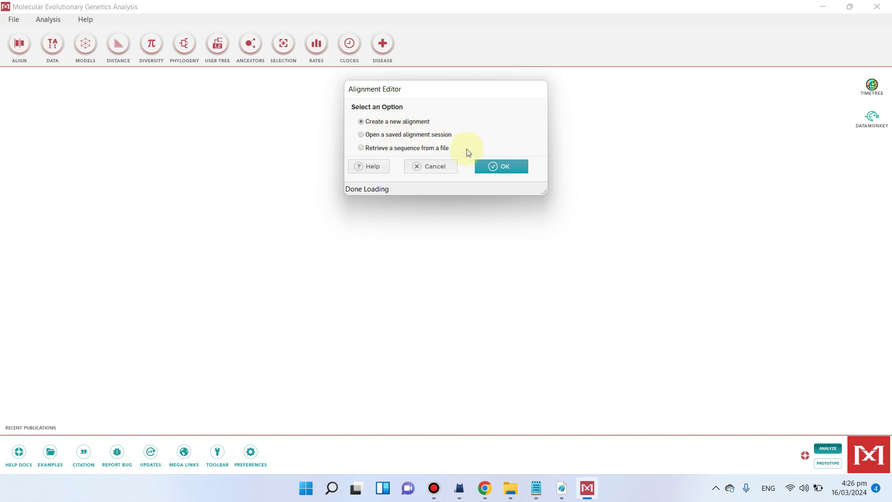
pyautogui.click(494, 168)
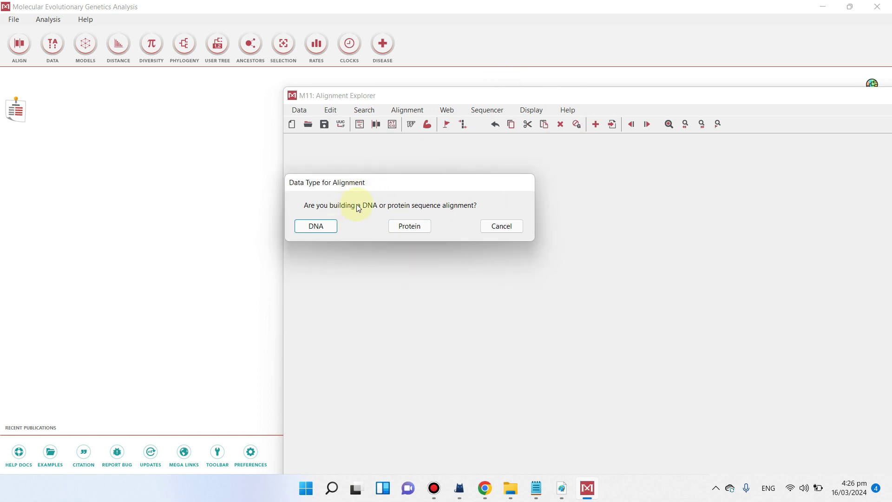
pyautogui.click(417, 227)
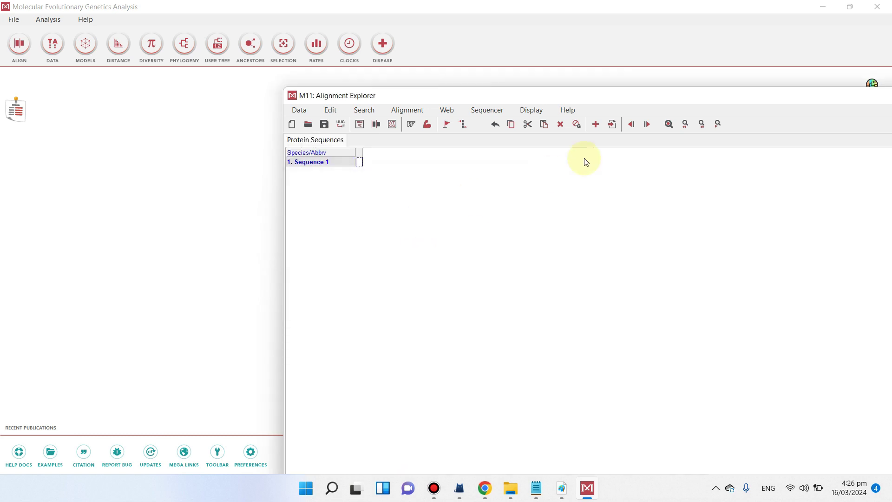
# Move the Alignment Explorer window fully into view and maximize it
pyautogui.moveTo(635, 96); pyautogui.dragTo(625, 94)
pyautogui.doubleClick(626, 93)
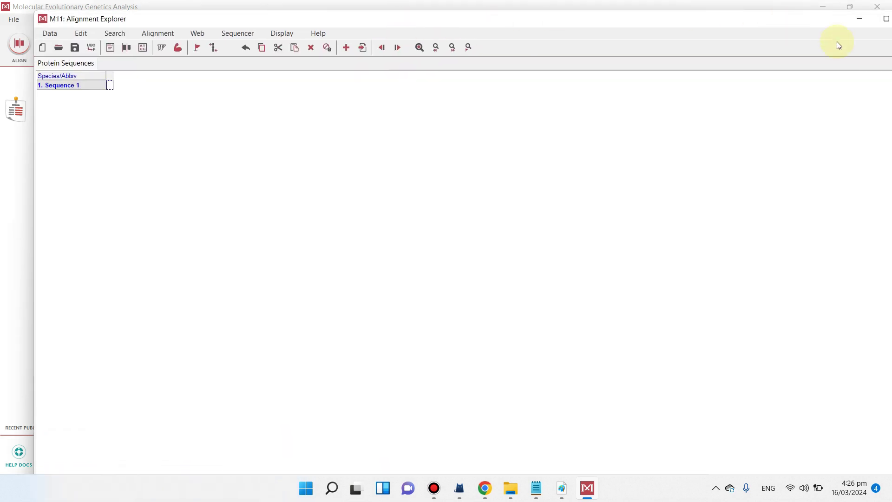
pyautogui.click(885, 19)
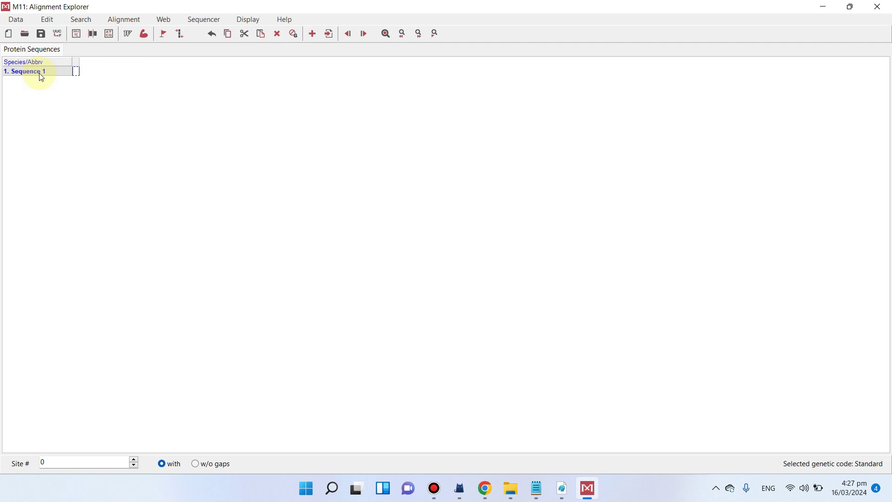
# Switch to Notepad and copy all protein sequences from the "AT Br deleted repeated and renamed.fa" file
pyautogui.click(536, 487)
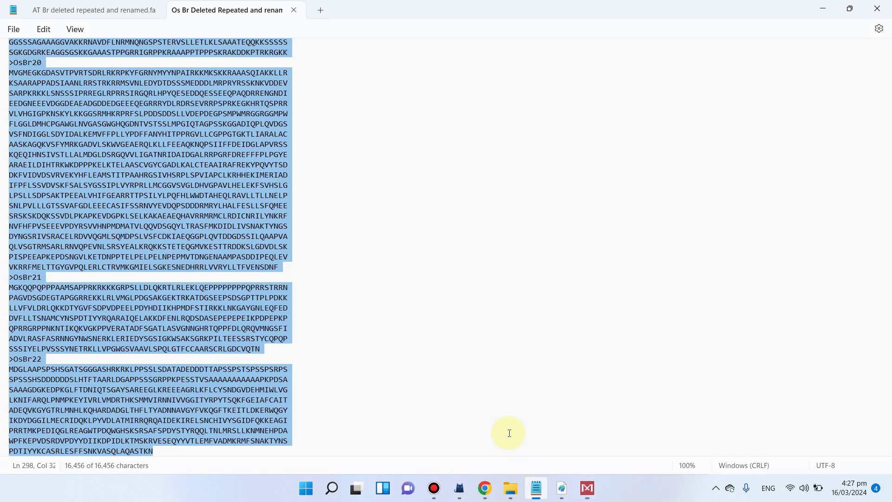
pyautogui.click(375, 200)
pyautogui.click(94, 9)
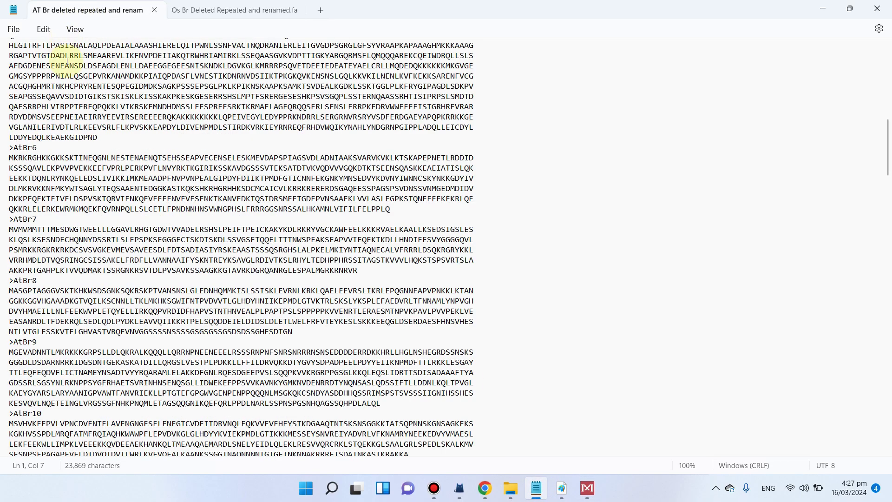
pyautogui.scroll(14, 67, 61)
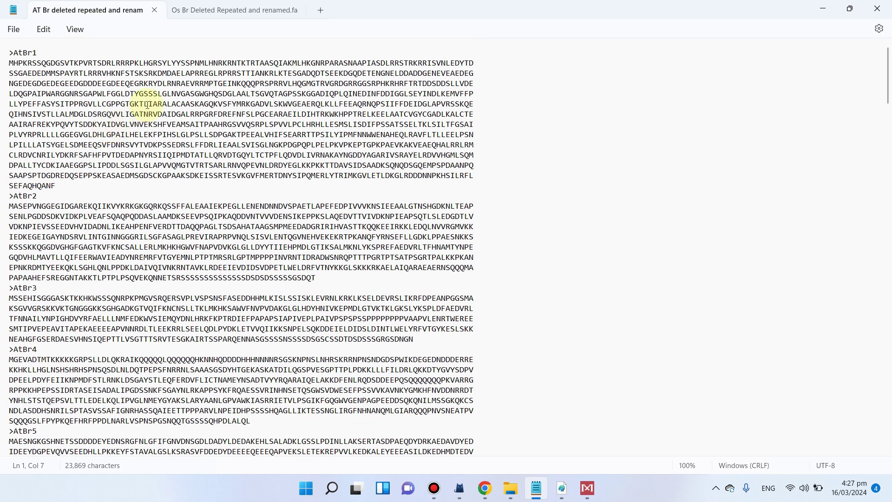
pyautogui.hotkey('ctrl', 'a')
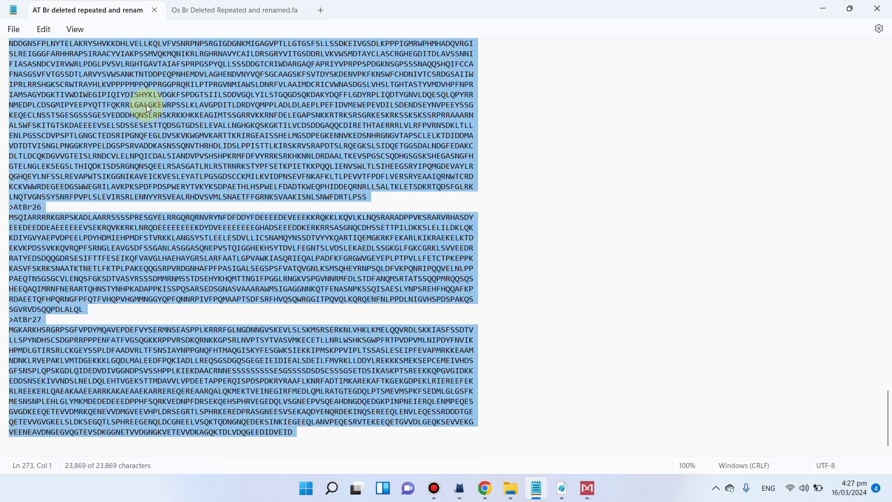
pyautogui.rightClick(184, 122)
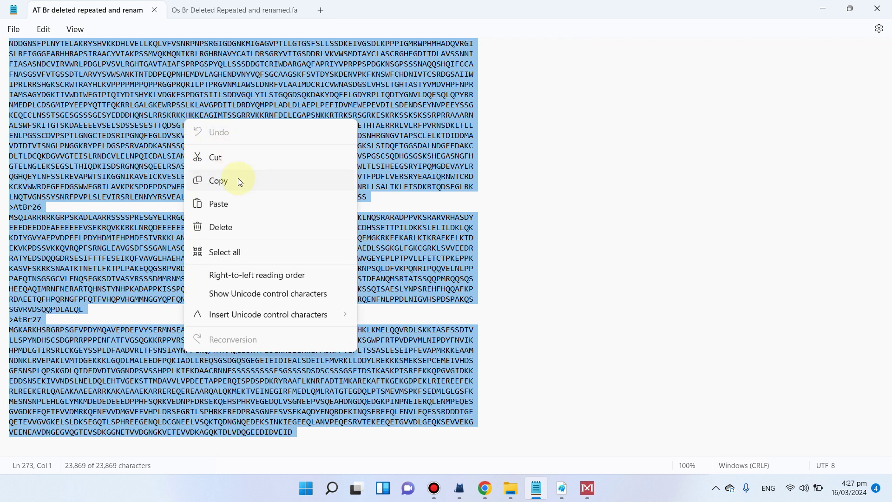
pyautogui.click(238, 181)
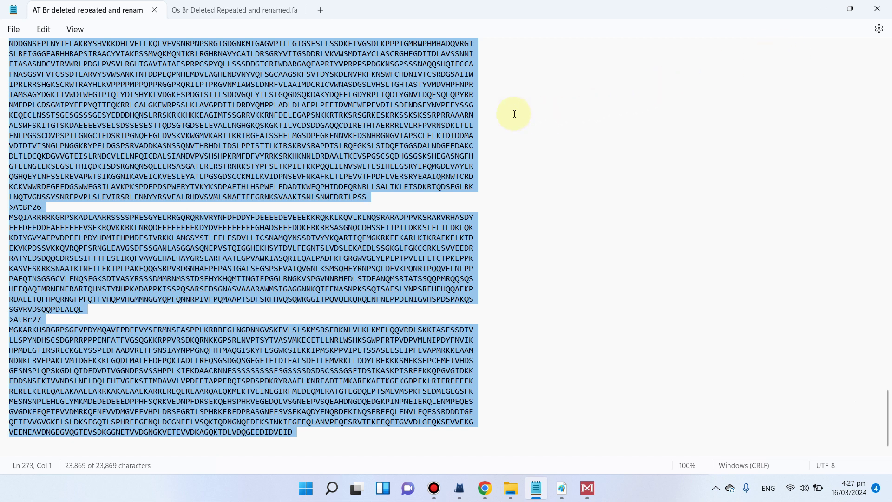
# Return to MEGA and paste the copied AtBr protein sequences into the Alignment Explorer
pyautogui.click(817, 7)
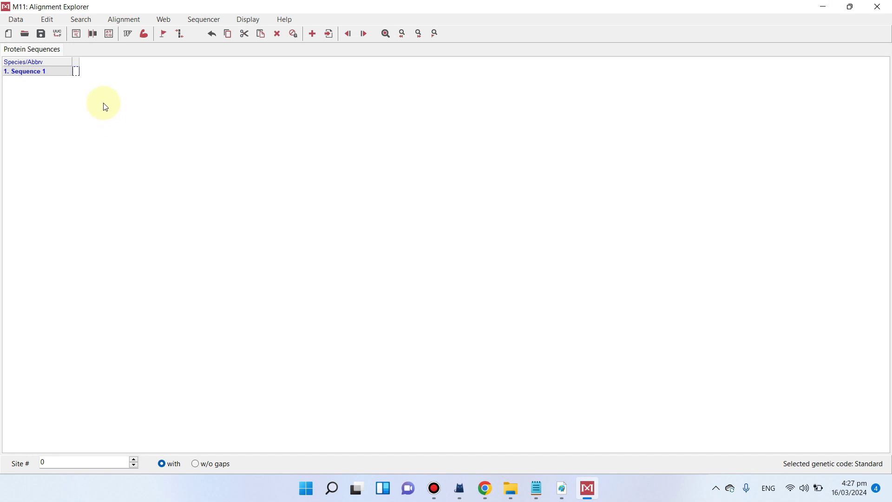
pyautogui.hotkey('ctrl', 'v')
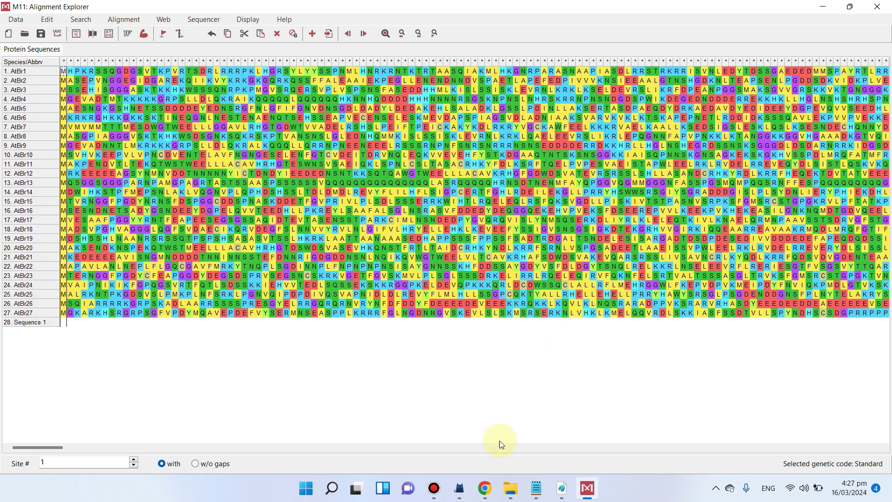
# Switch to Notepad and copy all OsBr protein sequences from the "Os Br Deleted Repeated and renamed.fa" file
pyautogui.click(535, 486)
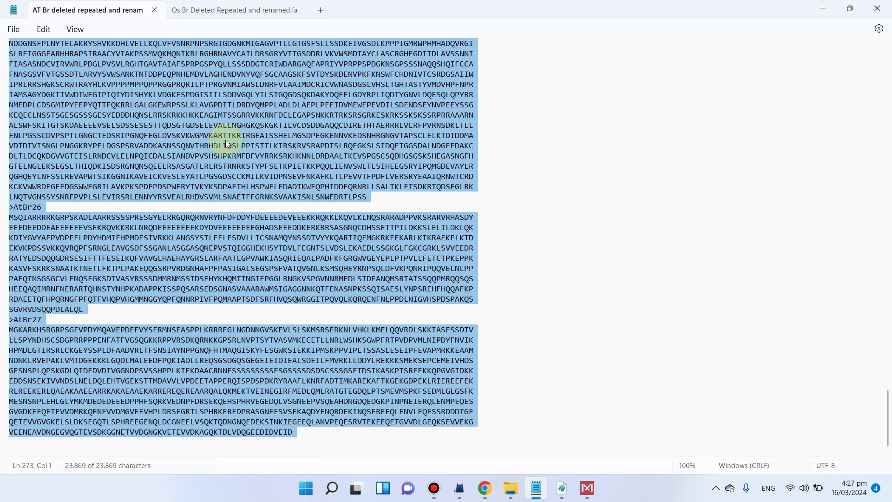
pyautogui.click(228, 10)
pyautogui.scroll(-10, 213, 175)
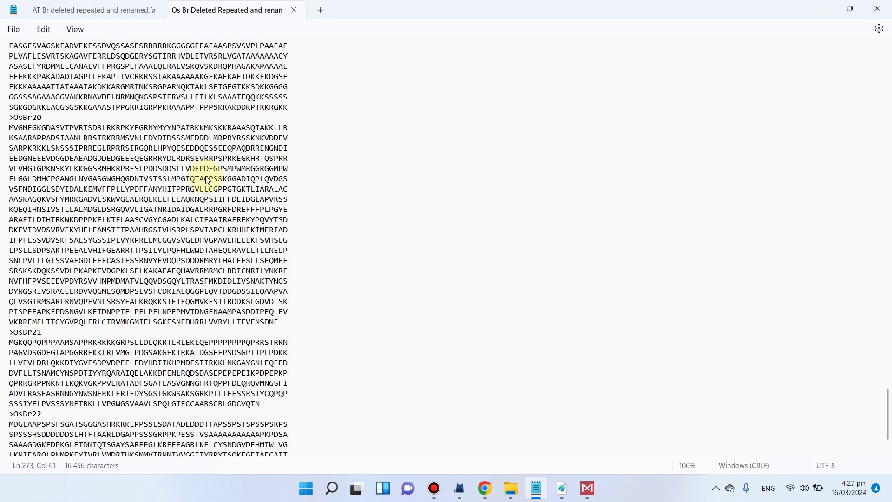
pyautogui.hotkey('ctrl', 'a')
pyautogui.rightClick(160, 147)
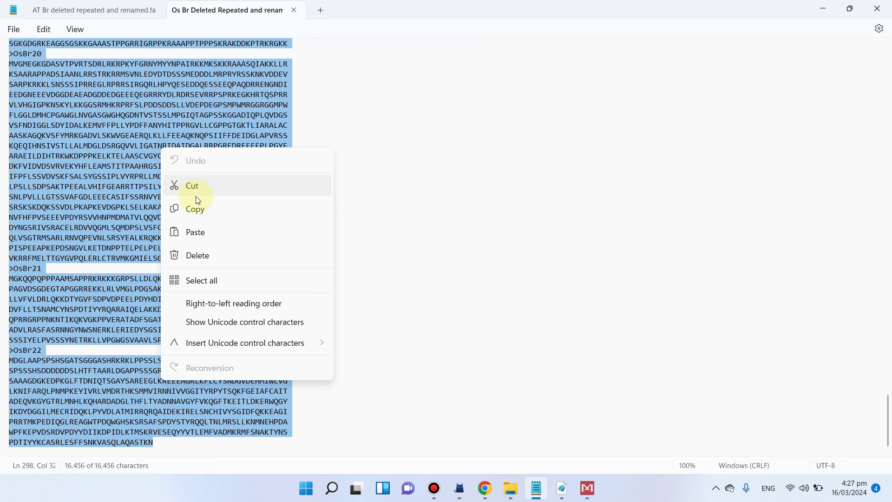
pyautogui.click(199, 205)
# Return to MEGA and paste the copied OsBr sequences into the alignment alongside the AtBr sequences
pyautogui.click(823, 8)
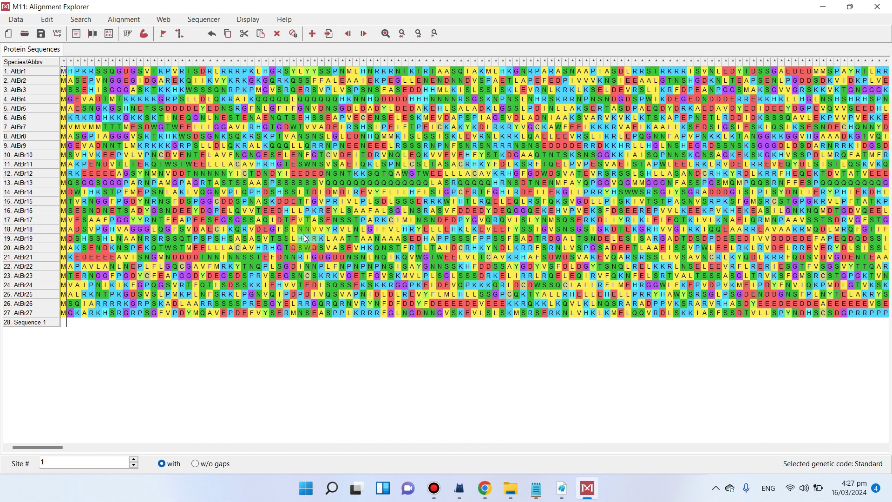
pyautogui.click(37, 323)
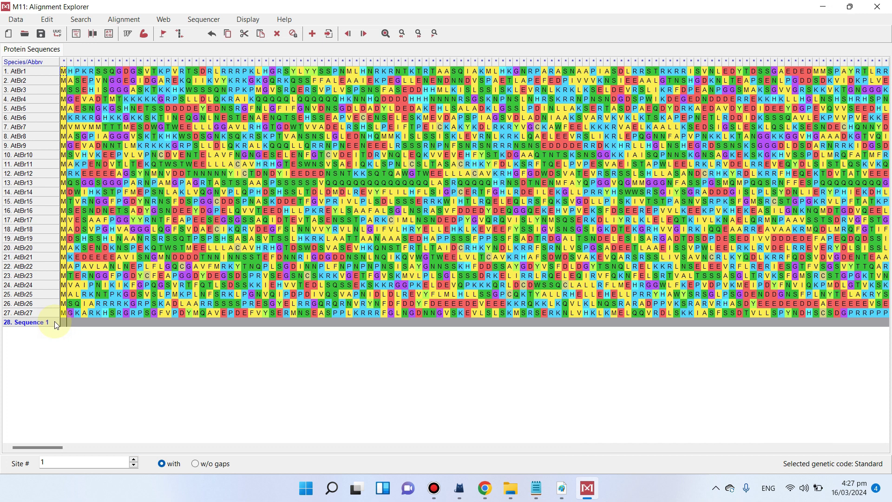
pyautogui.hotkey('ctrl', 'v')
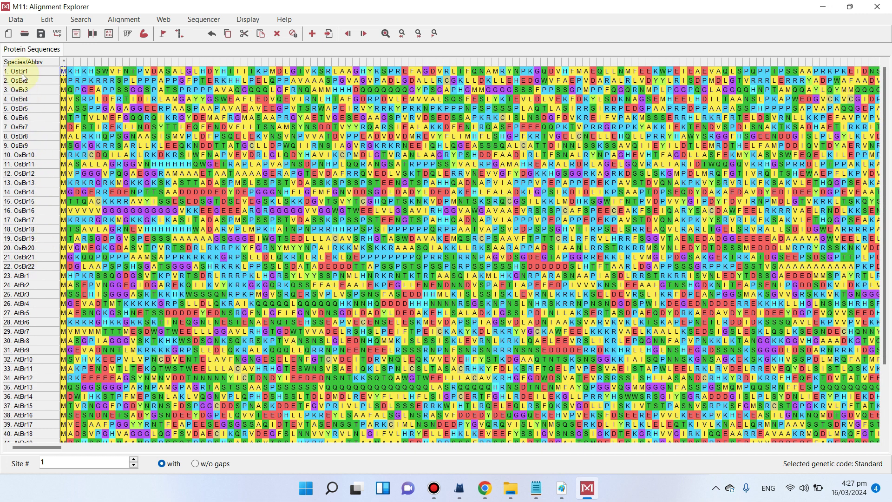
# Delete the empty placeholder row "Sequence 1" at the end of the sequence list
pyautogui.press('Down')
pyautogui.press('Down')
pyautogui.press('Down')
pyautogui.press('Down')
pyautogui.press('Down')
pyautogui.press('Down')
pyautogui.press('Down')
pyautogui.press('Down')
pyautogui.press('Down')
pyautogui.press('Down')
pyautogui.moveTo(886, 236); pyautogui.dragTo(886, 304)
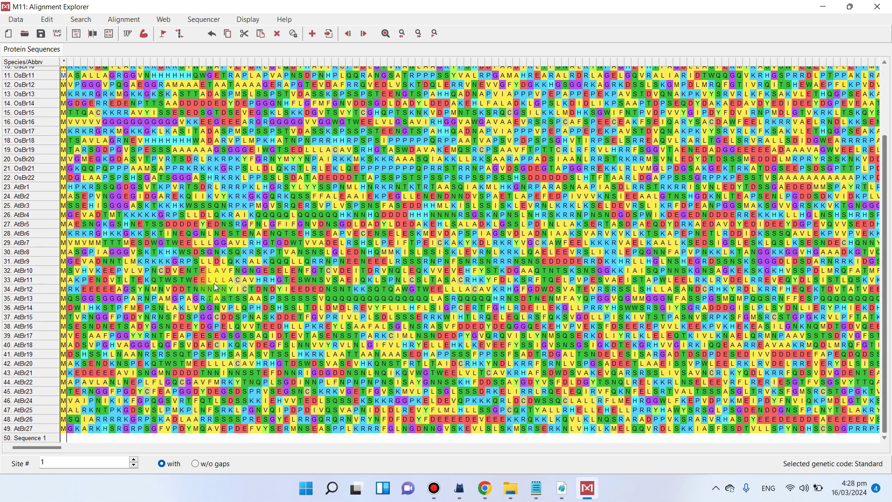
pyautogui.click(38, 439)
pyautogui.rightClick(38, 439)
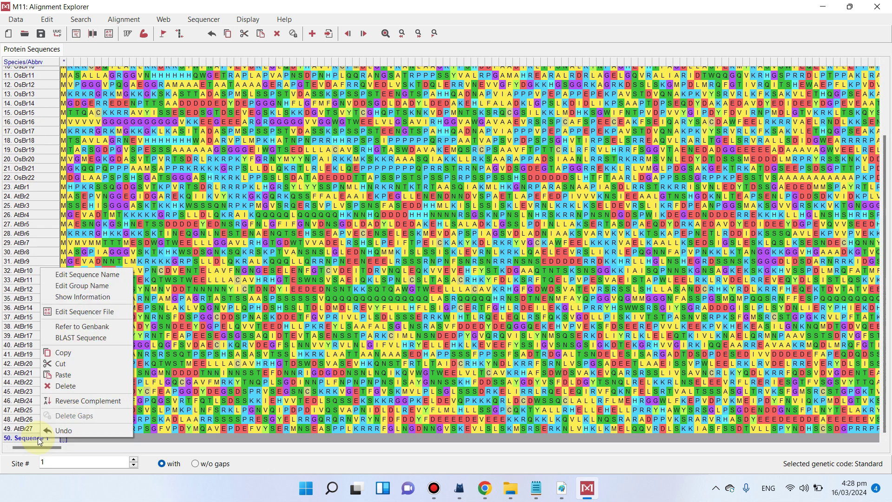
pyautogui.click(62, 388)
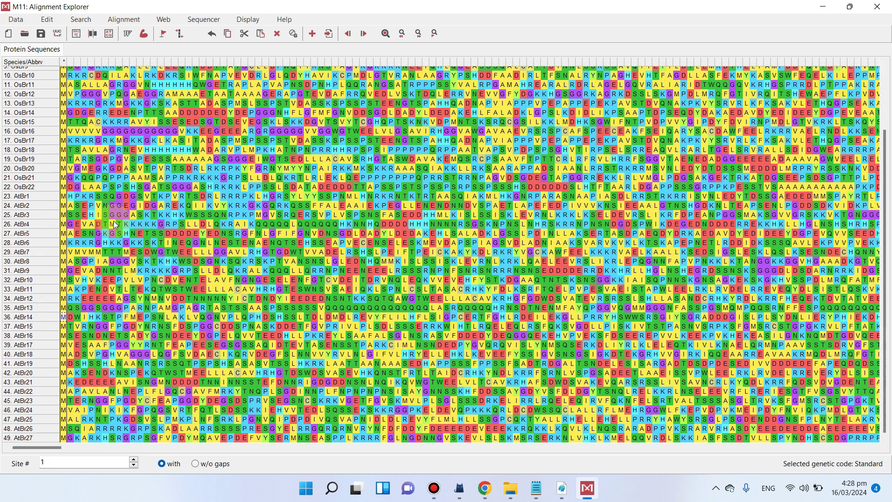
# Switch to Adobe Acrobat to look at the published bromodomain tree figure, and return to MEGA
pyautogui.click(130, 21)
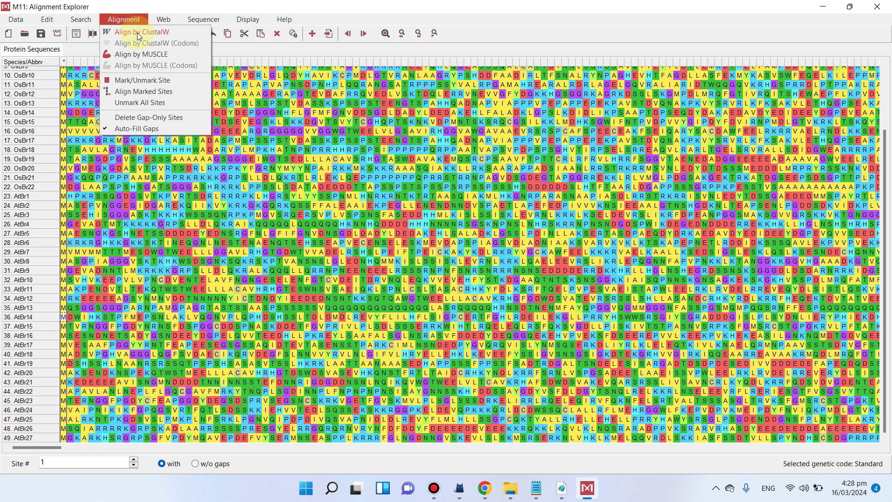
pyautogui.click(559, 487)
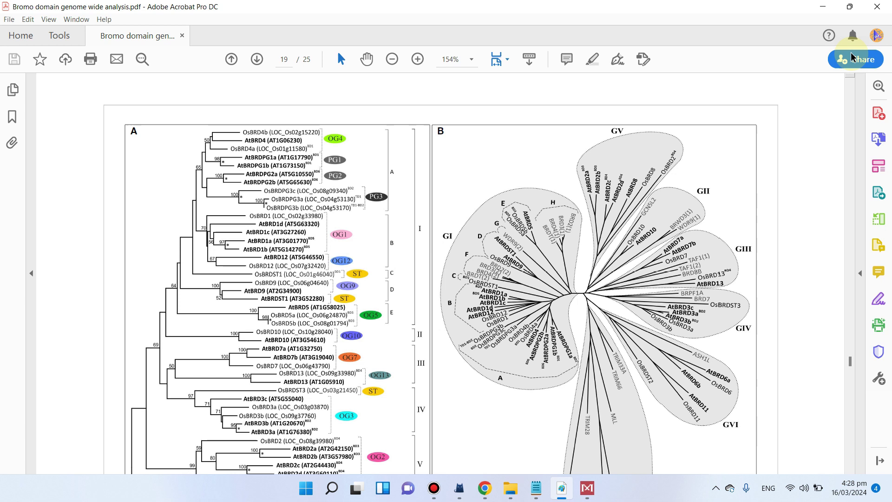
pyautogui.click(823, 9)
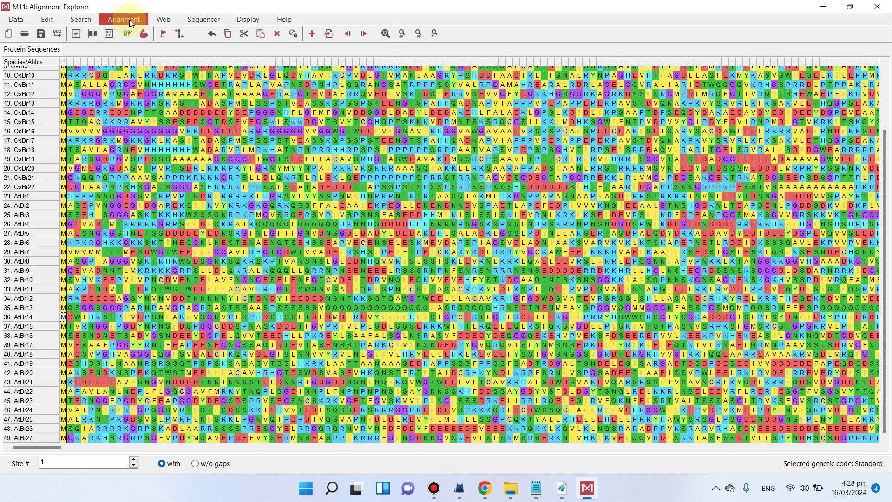
# Align all the protein sequences with ClustalW using the default gap penalties and options
pyautogui.click(129, 20)
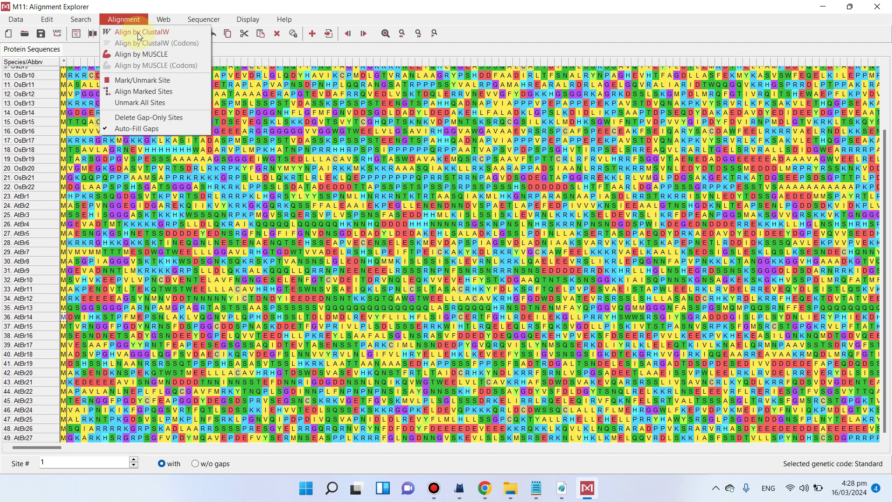
pyautogui.click(138, 33)
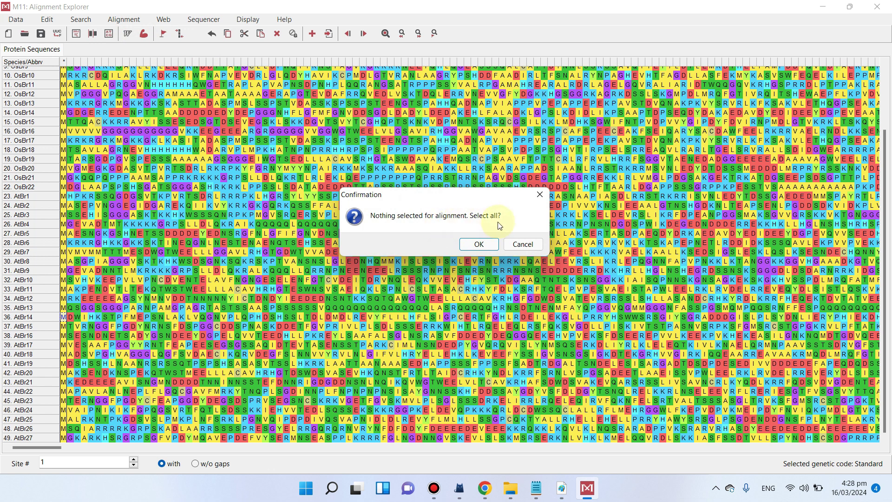
pyautogui.click(479, 244)
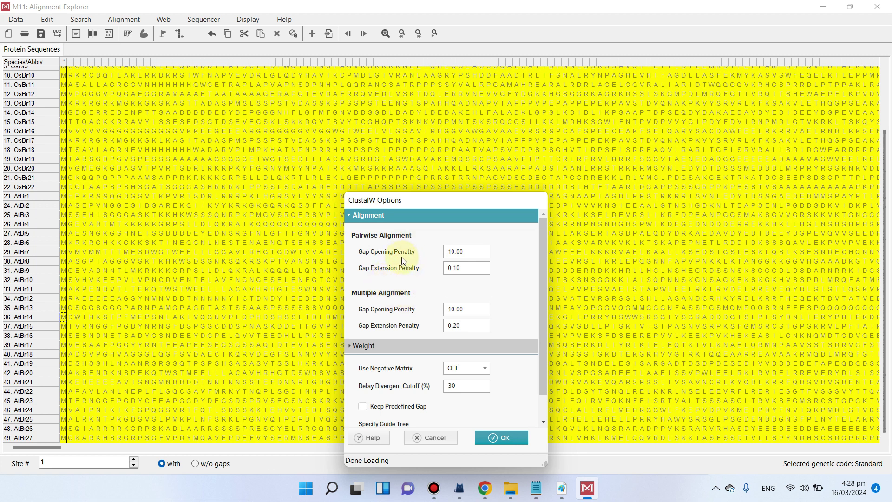
pyautogui.scroll(-1, 427, 313)
pyautogui.scroll(-1, 432, 316)
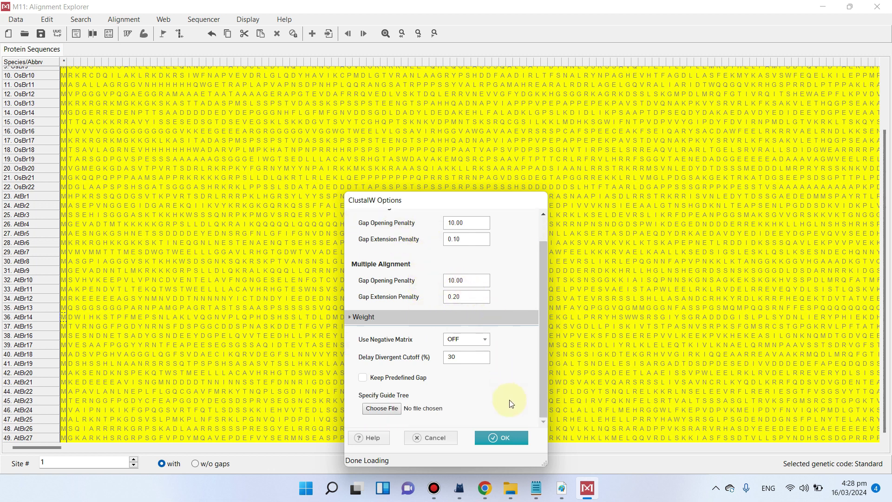
pyautogui.click(520, 439)
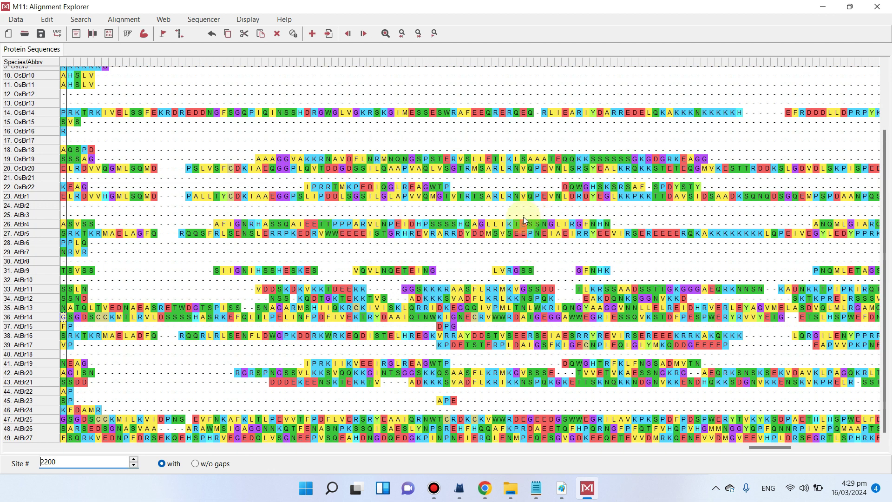
# Examine the ClustalW alignment along its length for conserved regions and gaps
pyautogui.moveTo(770, 448); pyautogui.dragTo(858, 453)
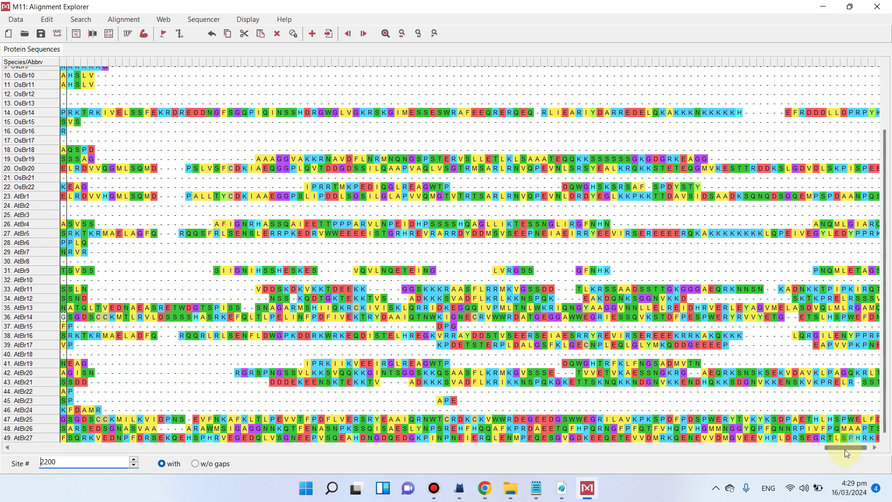
pyautogui.moveTo(743, 447); pyautogui.dragTo(726, 446)
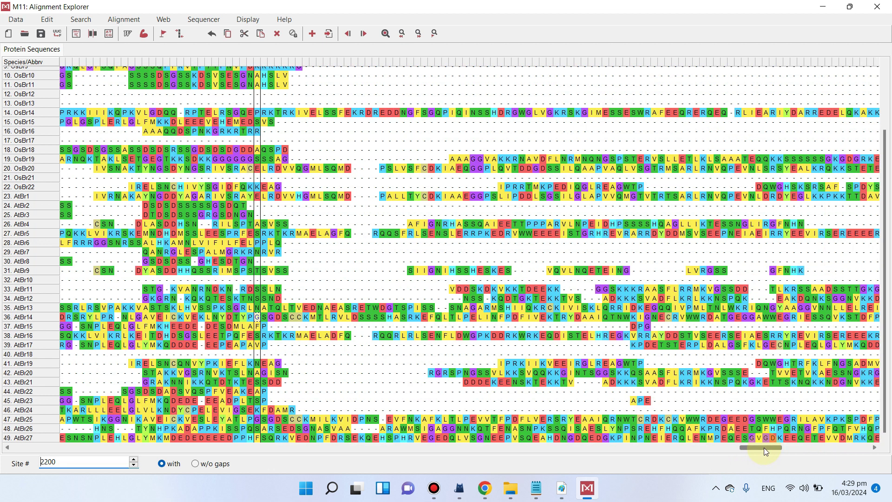
pyautogui.moveTo(764, 447); pyautogui.dragTo(582, 441)
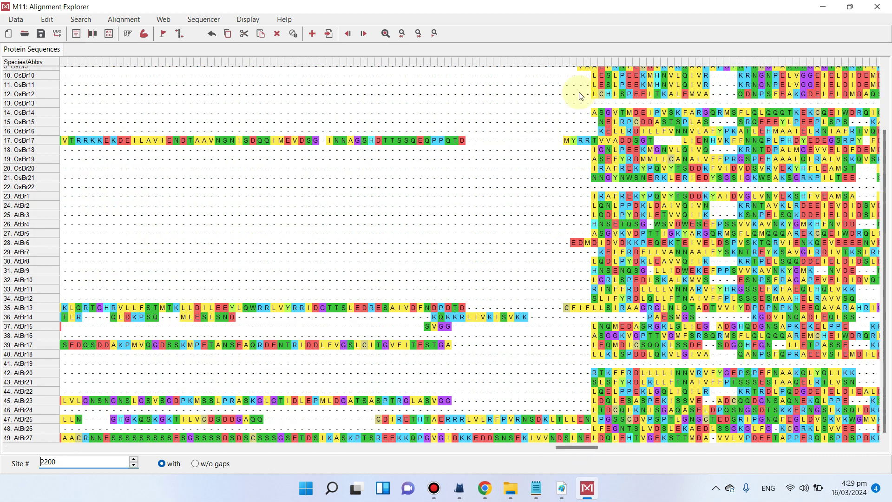
pyautogui.moveTo(580, 96); pyautogui.dragTo(589, 148)
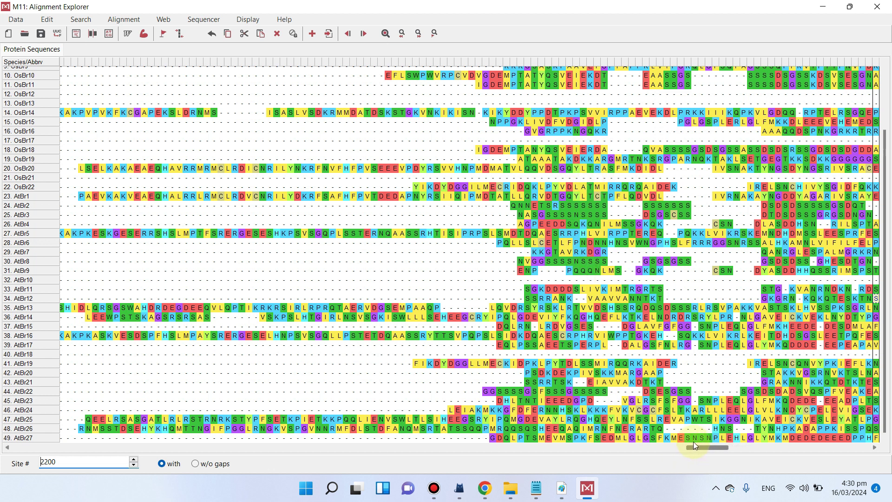
pyautogui.moveTo(319, 362); pyautogui.dragTo(209, 386)
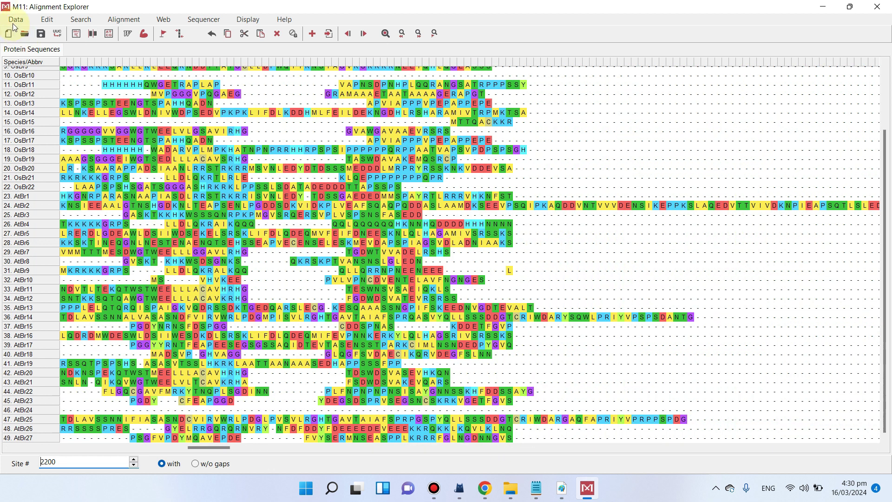
# Save the alignment session as "Bromodomain alignment" in the "phylogenetic analysis" folder of "Bromo domain video", and close the Alignment Explorer
pyautogui.click(15, 20)
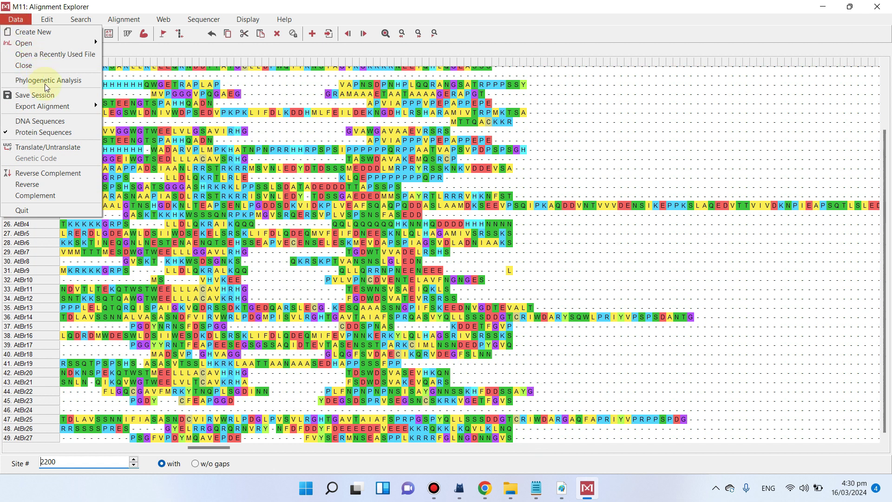
pyautogui.click(36, 95)
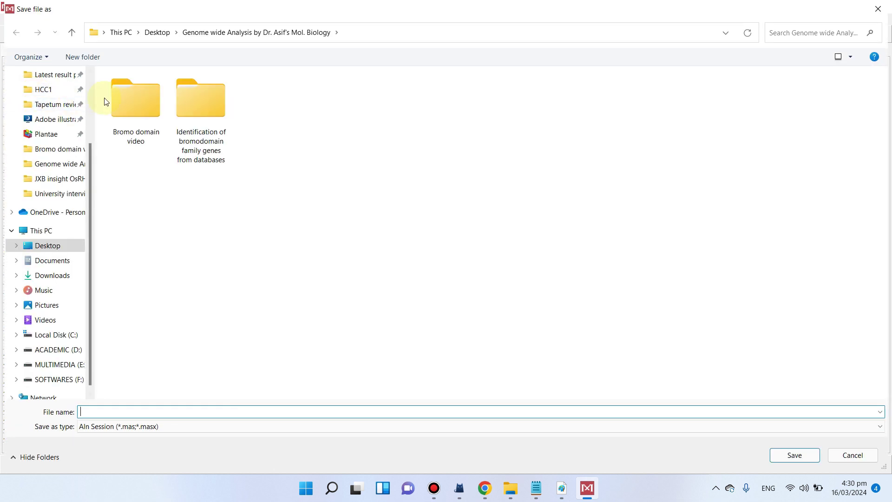
pyautogui.doubleClick(135, 106)
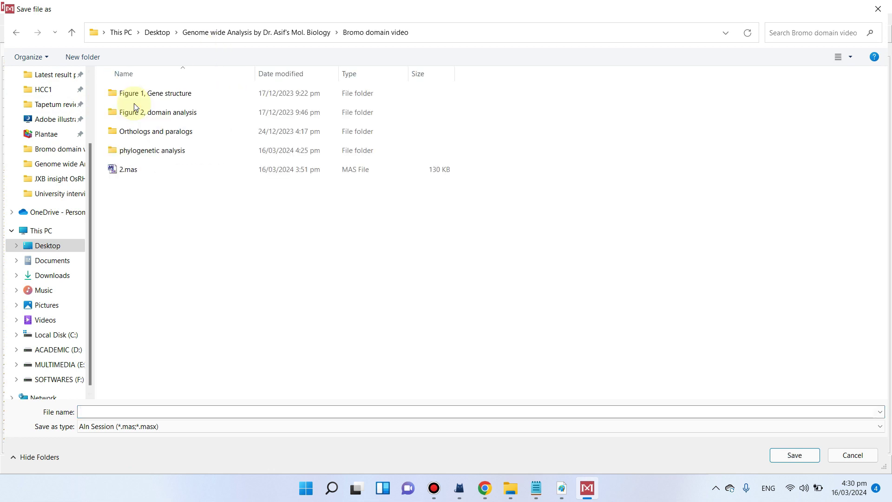
pyautogui.doubleClick(154, 151)
pyautogui.click(193, 411)
pyautogui.write('Bromodomain alignment')
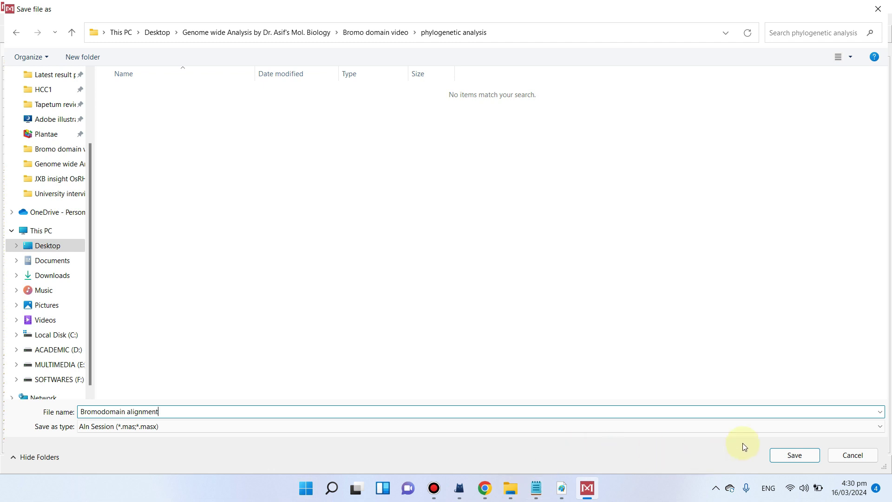
pyautogui.click(784, 456)
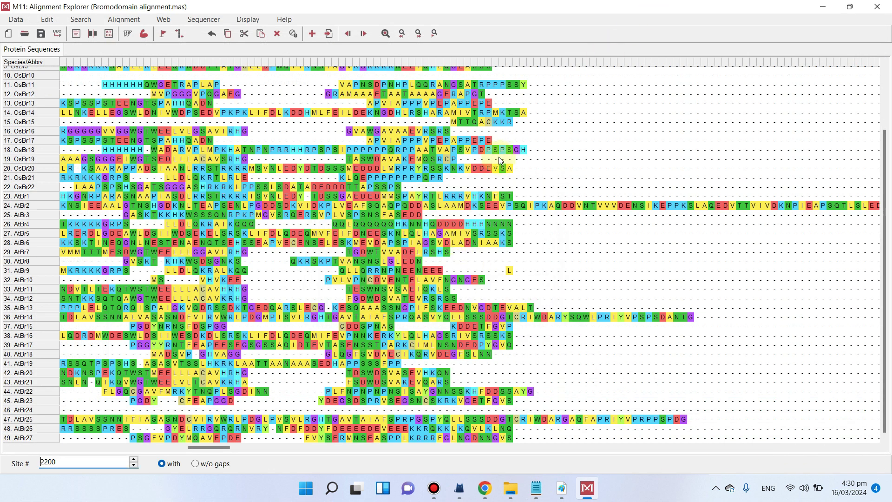
pyautogui.click(876, 6)
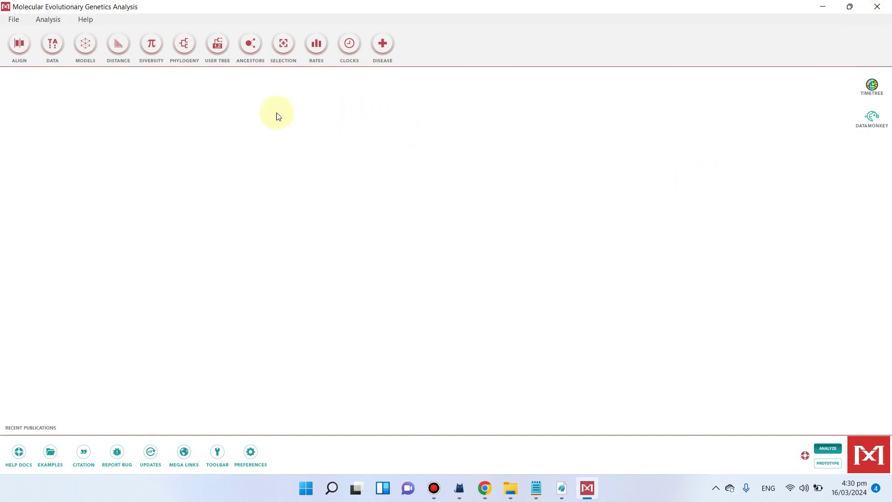
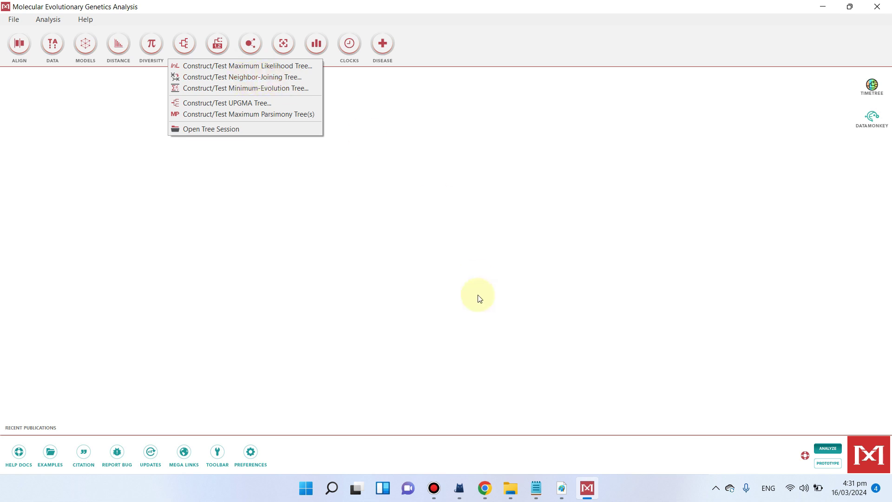
# Check the published tree figure in Adobe Acrobat, and start a neighbor-joining tree in MEGA from "Bromodomain alignment.mas" in the "phylogenetic analysis" folder
pyautogui.click(561, 488)
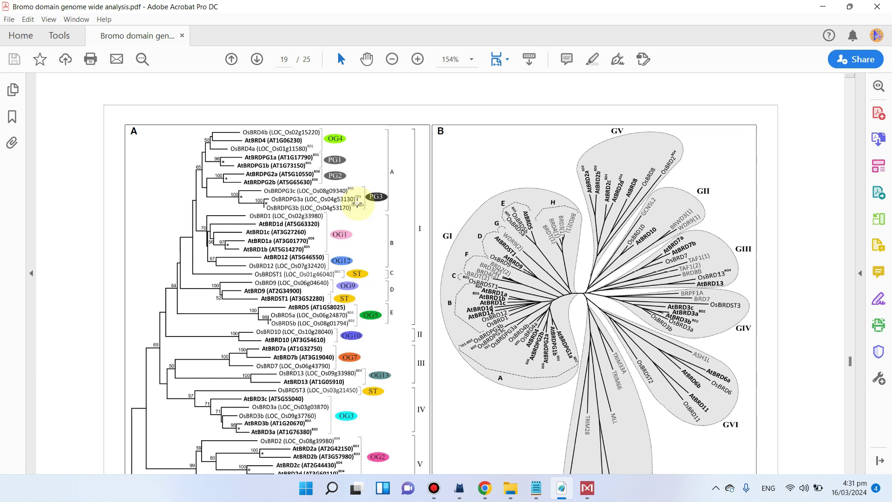
pyautogui.click(822, 6)
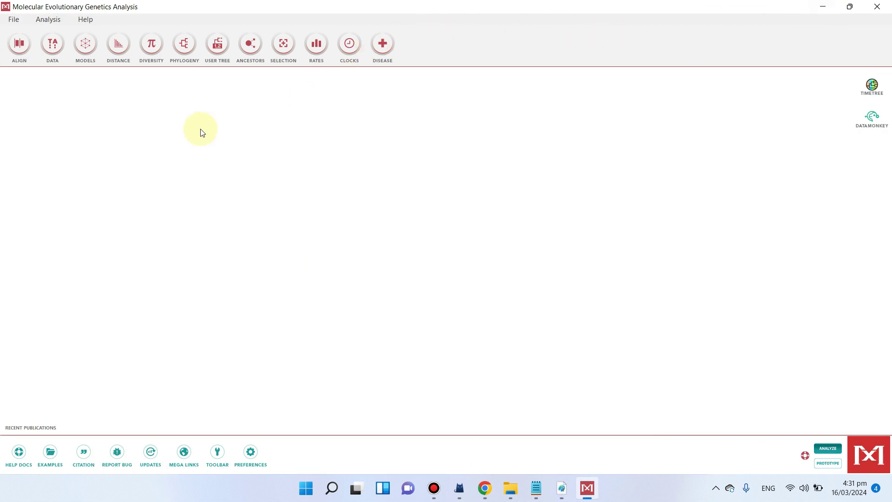
pyautogui.click(176, 46)
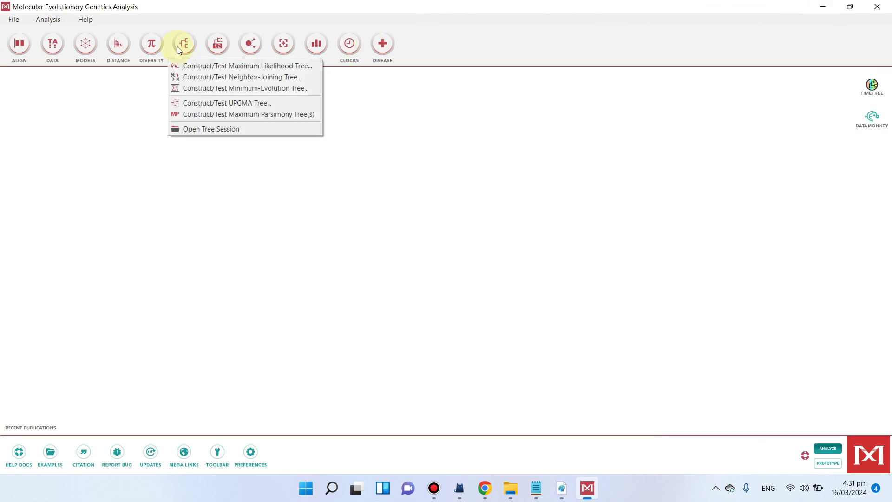
pyautogui.click(214, 76)
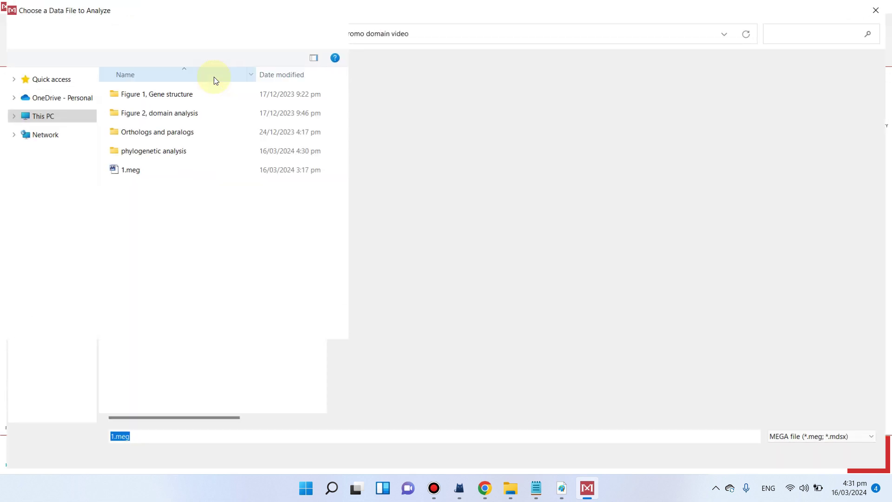
pyautogui.doubleClick(168, 149)
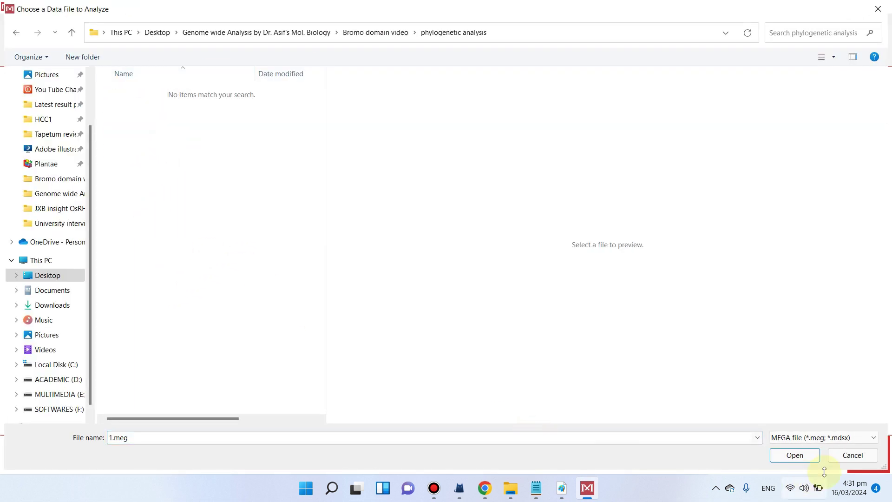
pyautogui.click(859, 438)
pyautogui.click(788, 476)
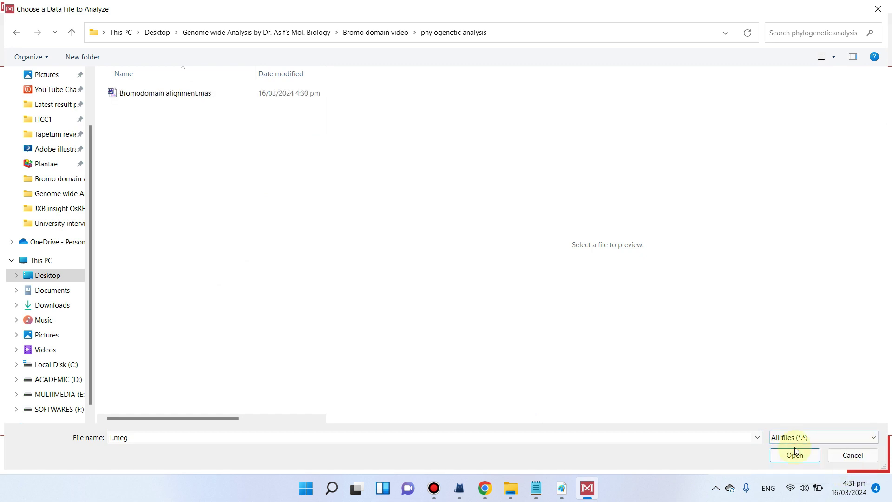
pyautogui.doubleClick(177, 94)
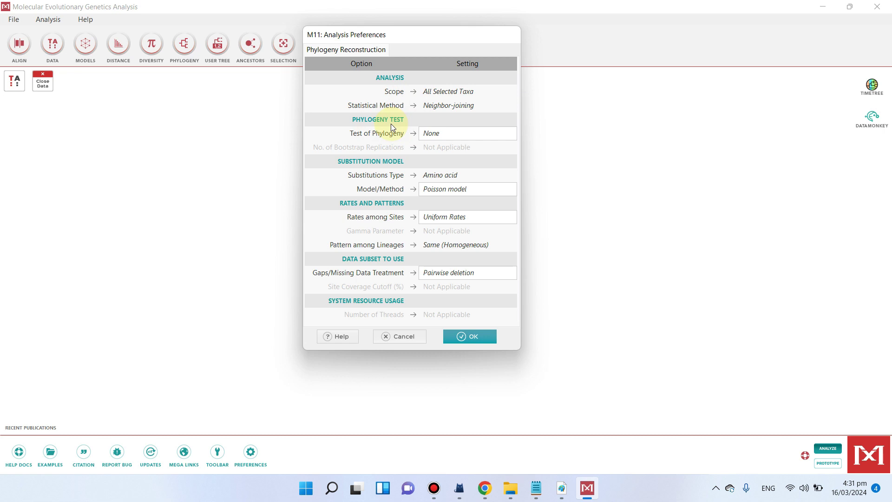
# Set the test of phylogeny to Bootstrap method with 1000 bootstrap replications
pyautogui.click(467, 136)
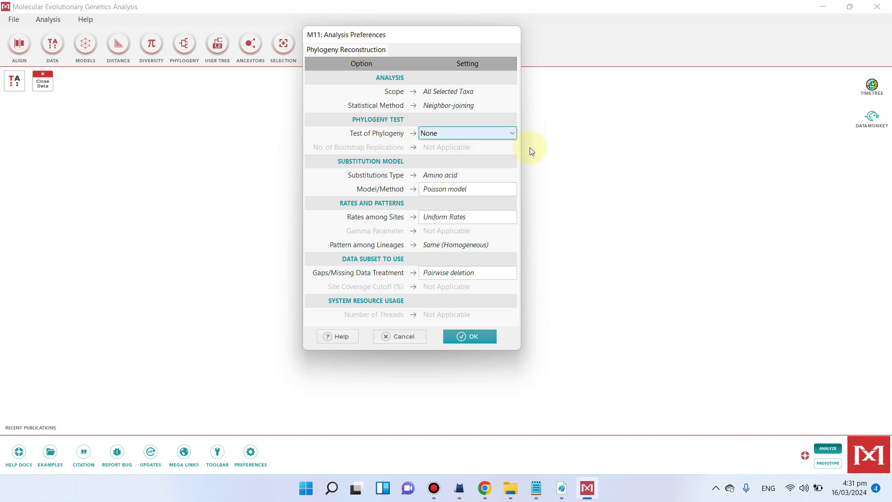
pyautogui.click(511, 134)
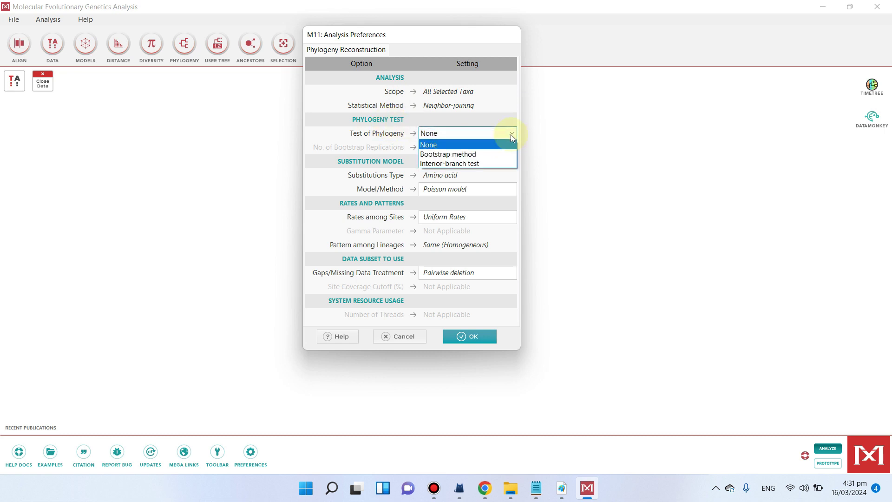
pyautogui.click(495, 154)
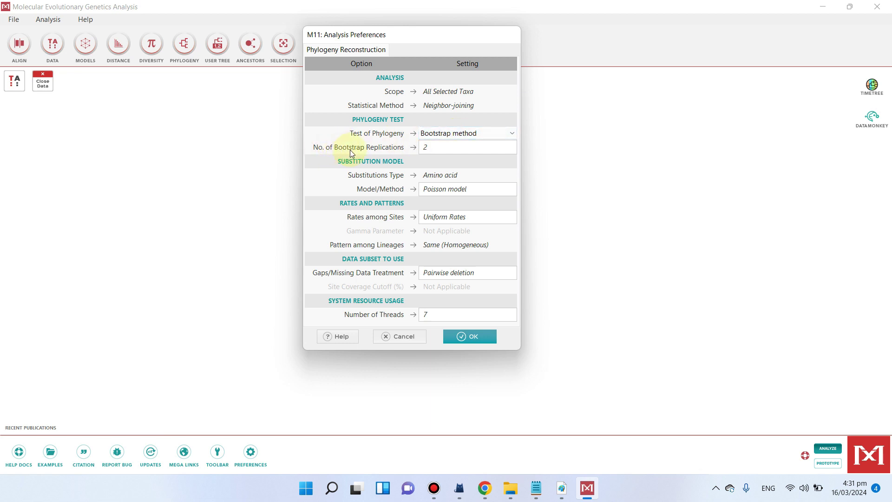
pyautogui.click(453, 148)
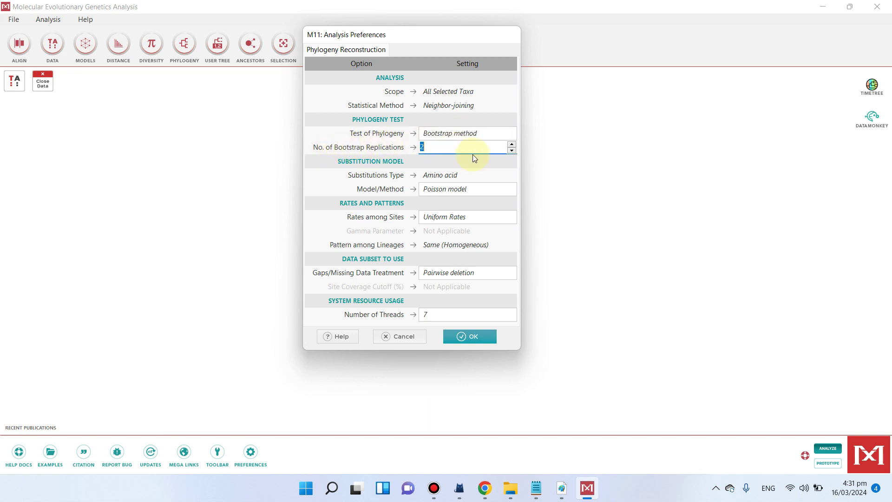
pyautogui.press('BackSpace')
pyautogui.write('1000')
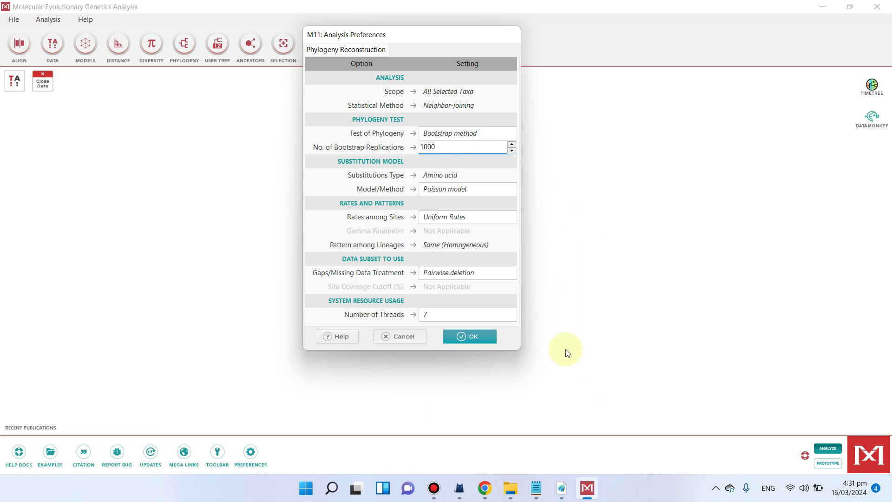
# Consult the published tree figure in Adobe Acrobat, and set the number of bootstrap replications in MEGA to 500
pyautogui.click(561, 488)
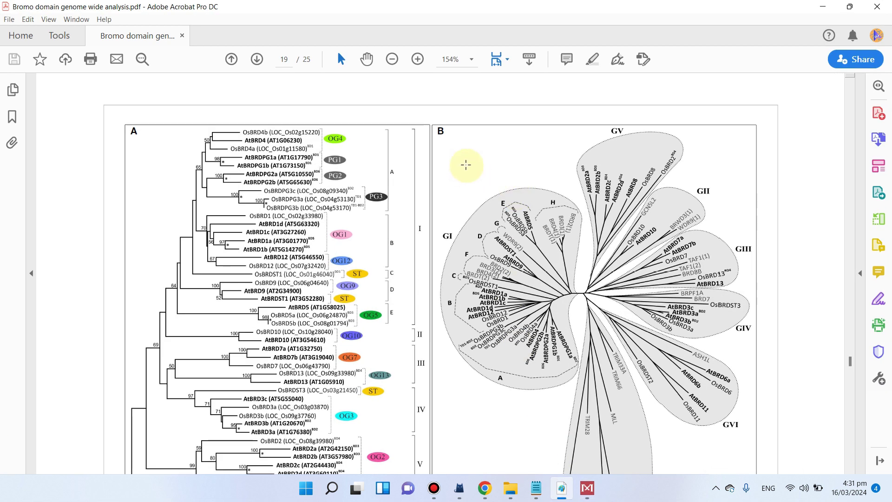
pyautogui.click(820, 6)
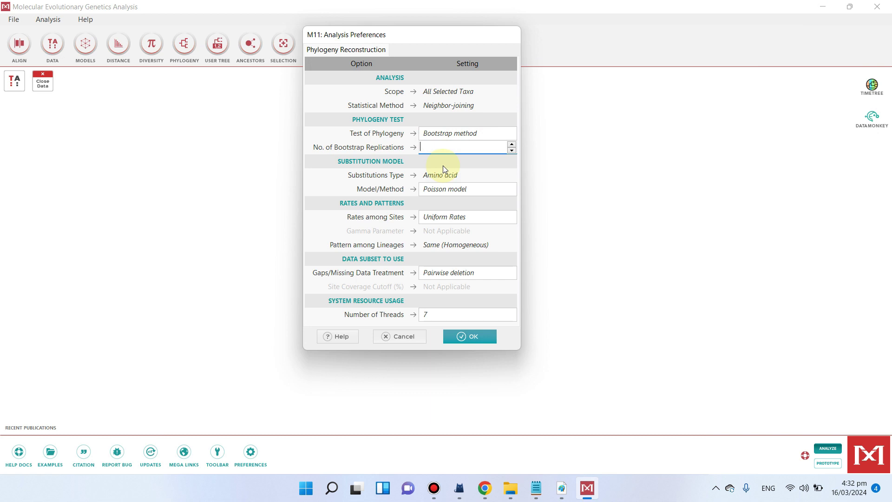
pyautogui.write('500')
# Set the number of bootstrap replications to 2 and compute the neighbor-joining tree
pyautogui.moveTo(434, 146); pyautogui.dragTo(418, 146)
pyautogui.click(434, 149)
pyautogui.moveTo(427, 148); pyautogui.dragTo(420, 147)
pyautogui.click(448, 147)
pyautogui.press('BackSpace')
pyautogui.press('BackSpace')
pyautogui.press('BackSpace')
pyautogui.write('2')
pyautogui.click(463, 337)
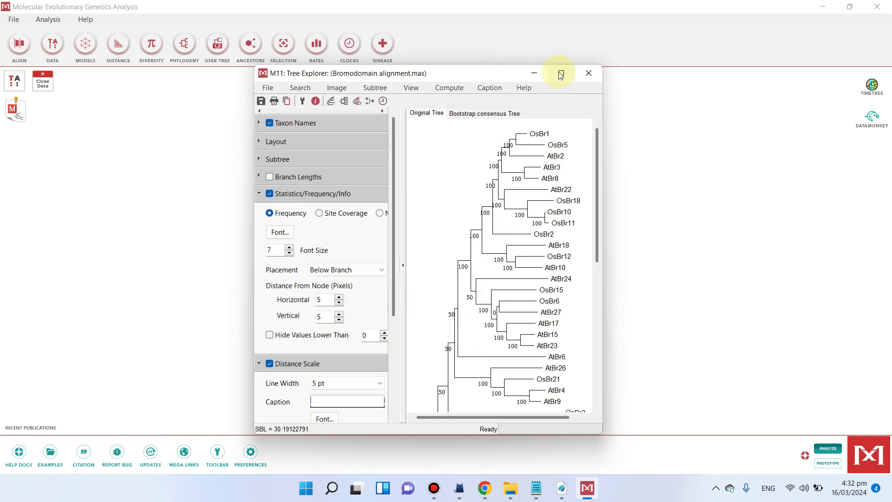
# Maximize the Tree Explorer window and look over the original tree and its display options
pyautogui.click(561, 72)
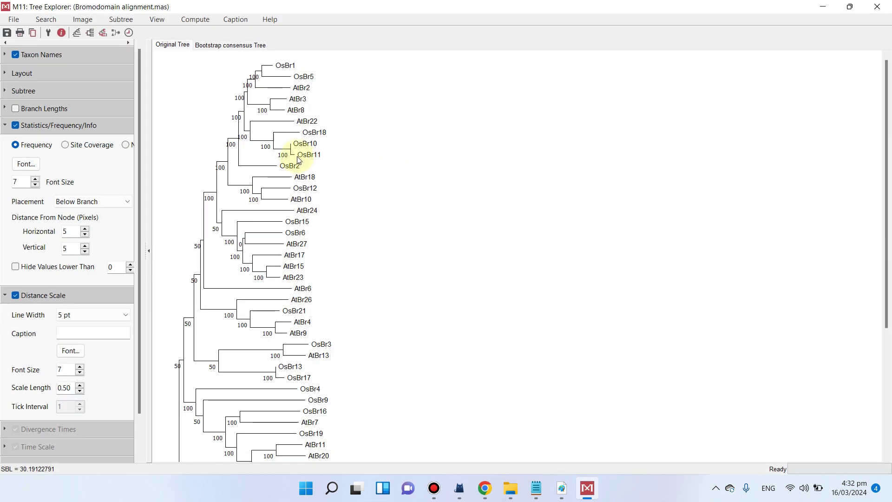
pyautogui.scroll(-1, 247, 149)
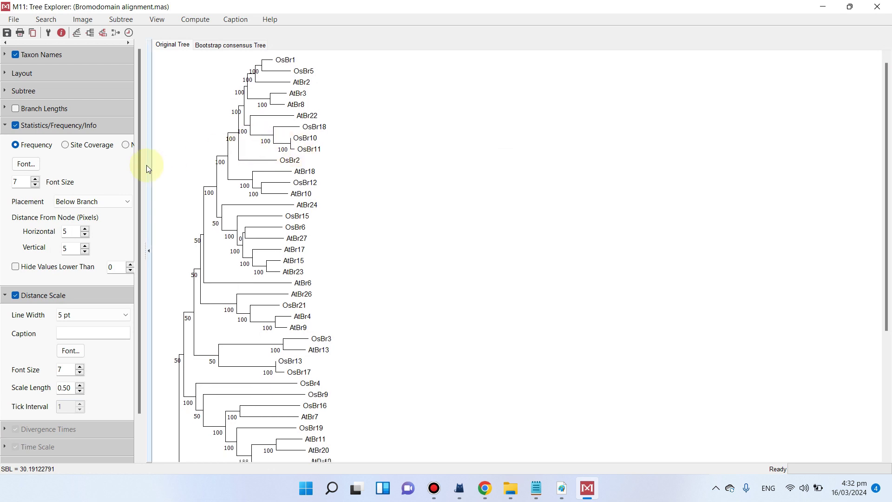
pyautogui.scroll(-2, 141, 239)
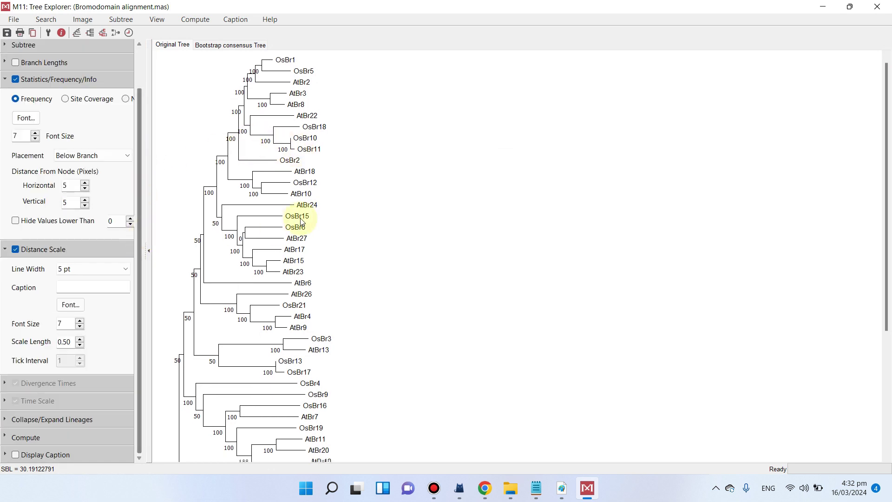
pyautogui.scroll(1, 209, 193)
pyautogui.scroll(2, 87, 113)
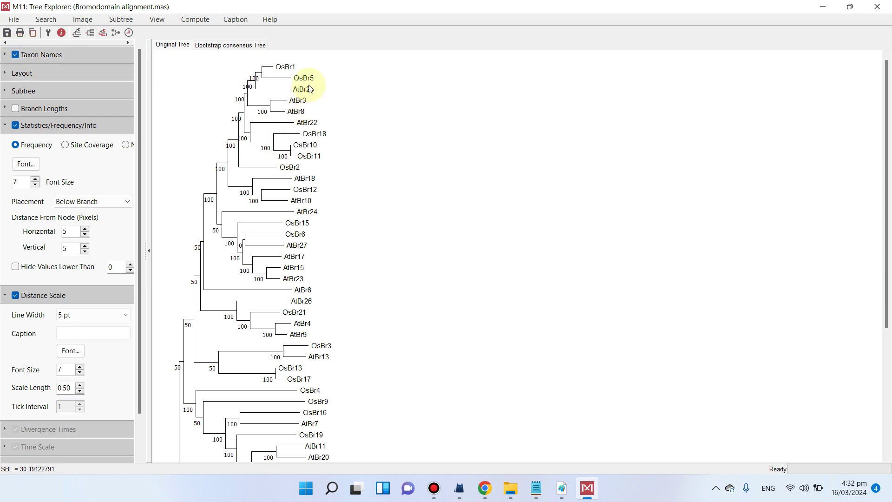
# Hide the taxon names on the tree and show them again to compare the display
pyautogui.click(15, 56)
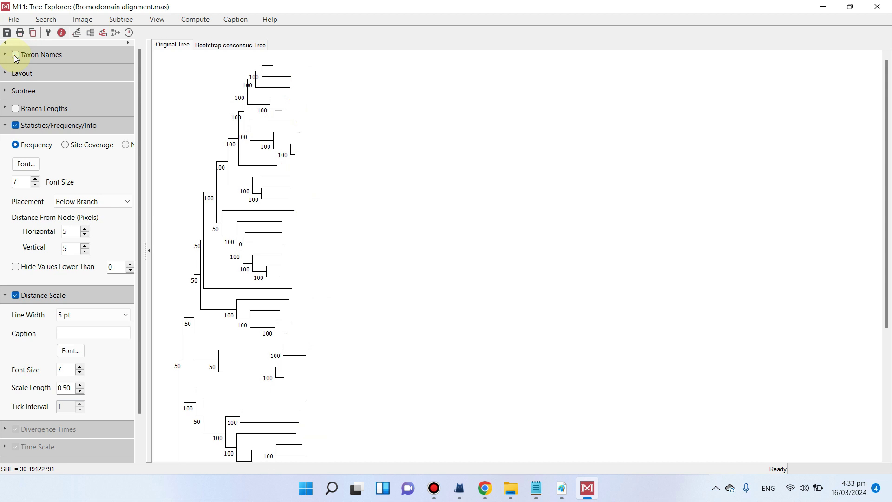
pyautogui.click(16, 55)
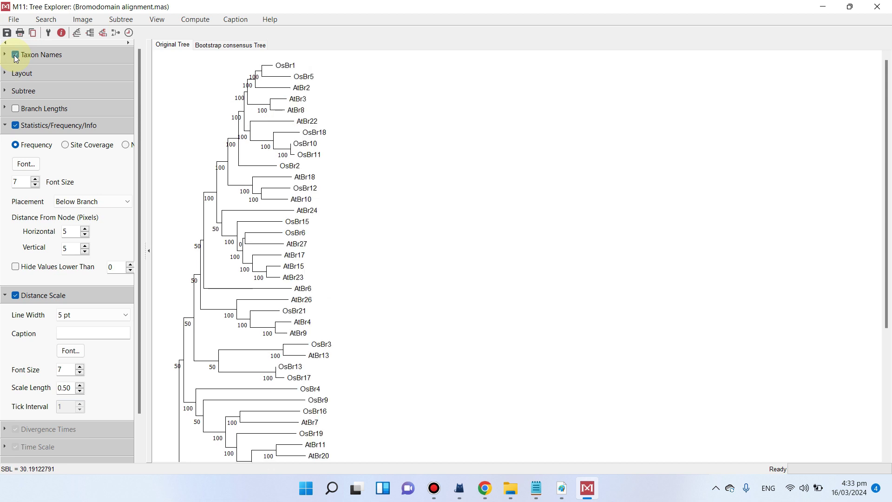
pyautogui.click(15, 56)
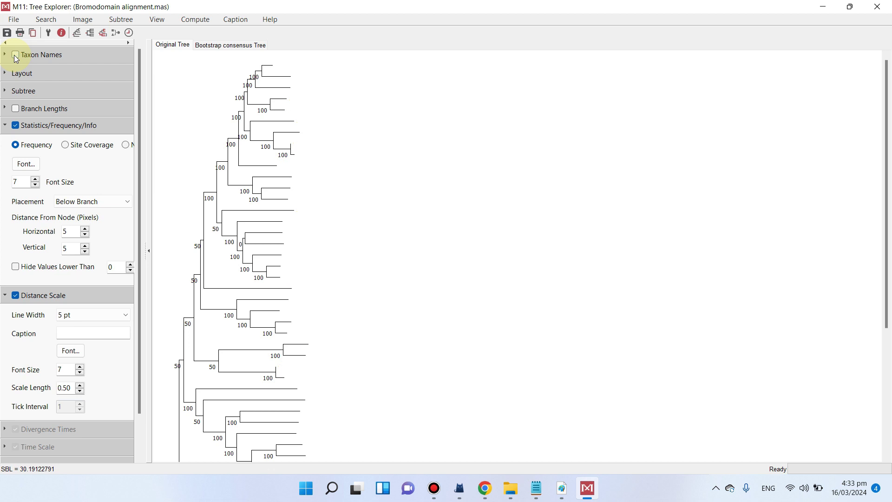
pyautogui.click(16, 56)
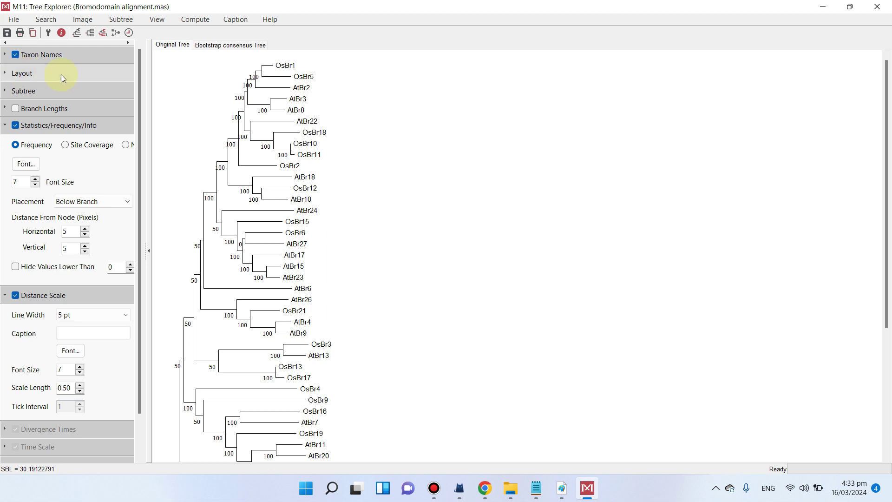
# Try the Circle style for the original tree, and return it to the Traditional Rectangular style
pyautogui.click(32, 72)
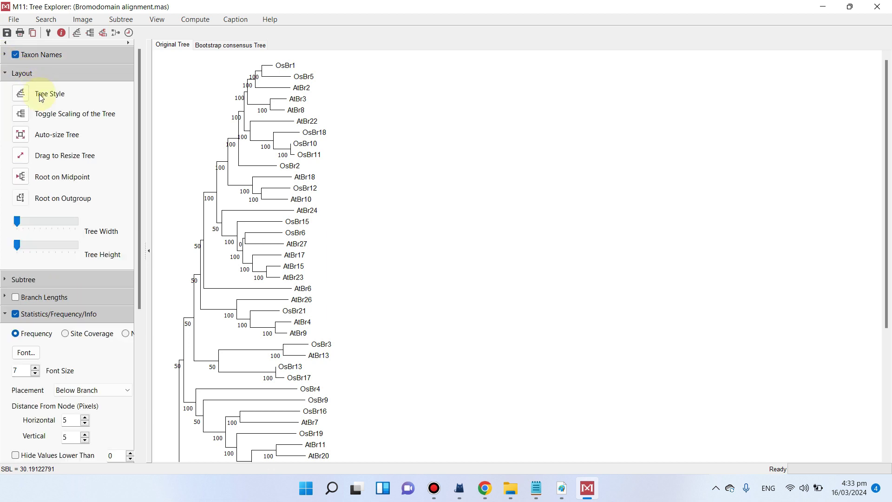
pyautogui.click(21, 113)
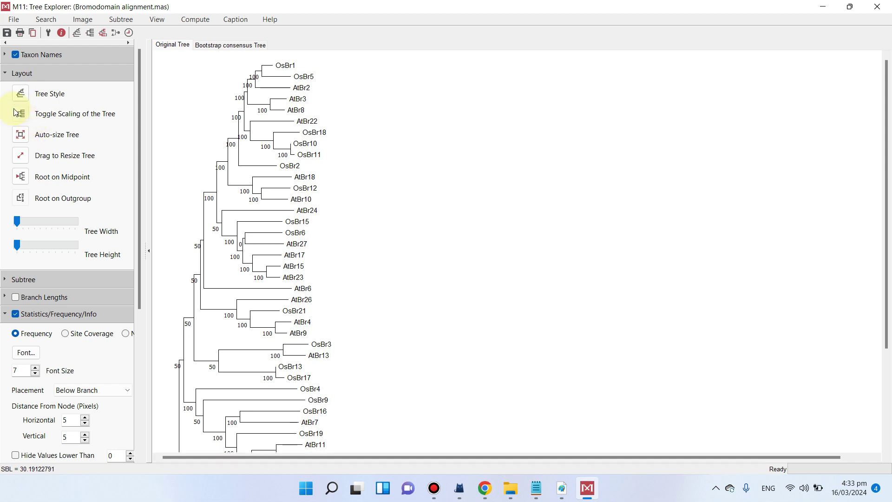
pyautogui.click(21, 108)
pyautogui.click(25, 97)
pyautogui.moveTo(38, 107)
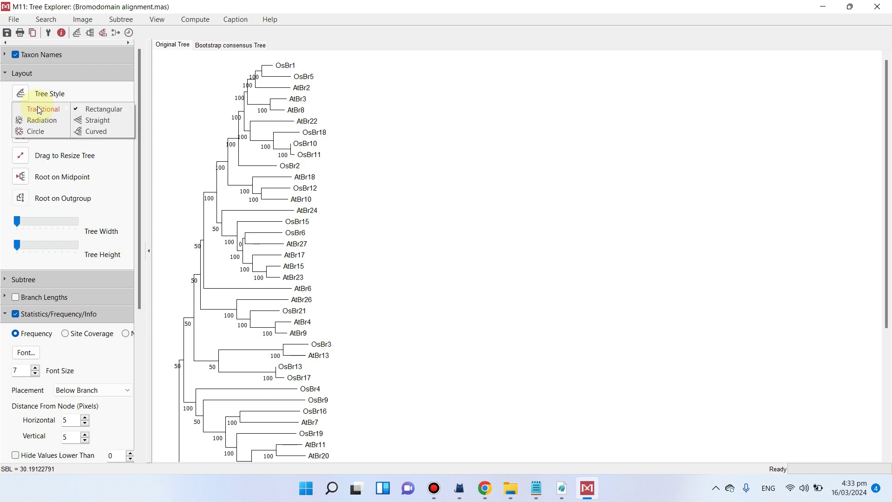
pyautogui.click(46, 131)
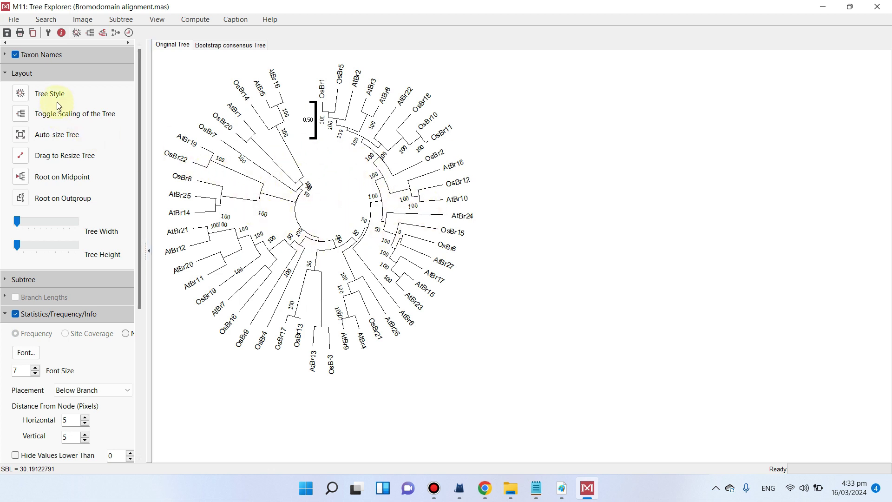
pyautogui.click(22, 96)
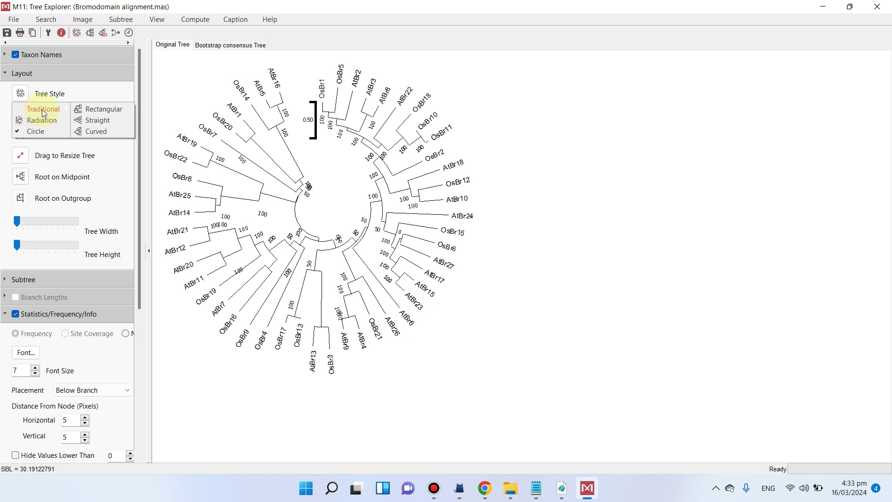
pyautogui.moveTo(58, 108)
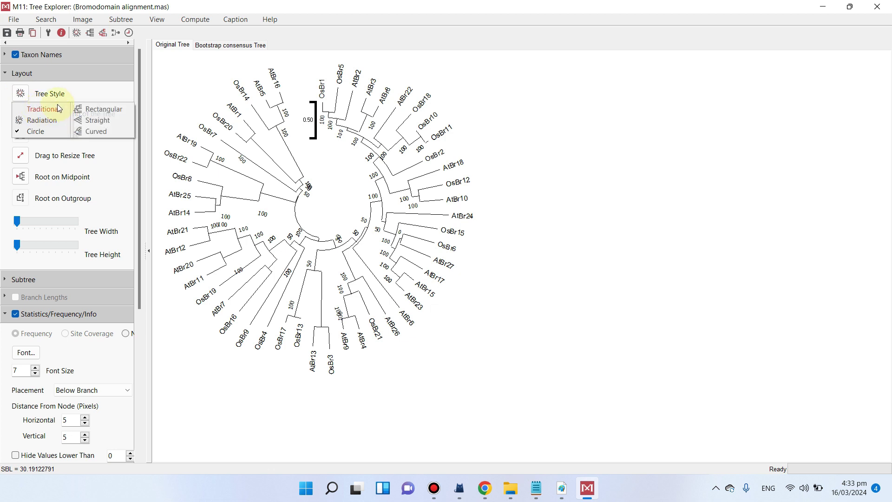
pyautogui.click(117, 108)
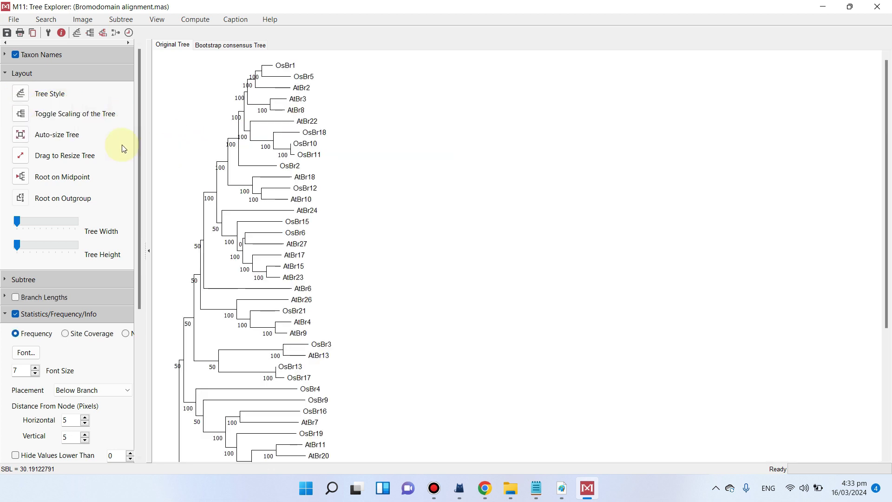
# Increase the tree width slightly and display the branch lengths on the original tree
pyautogui.scroll(-3, 329, 260)
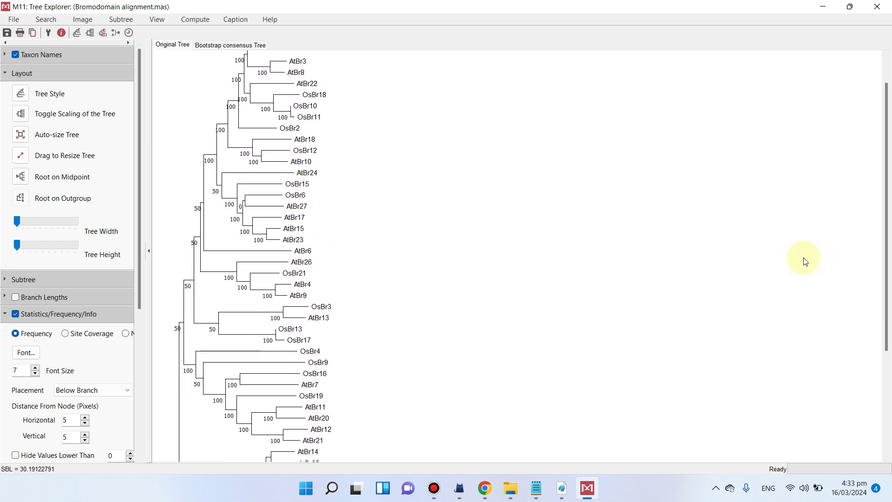
pyautogui.moveTo(888, 209); pyautogui.dragTo(888, 189)
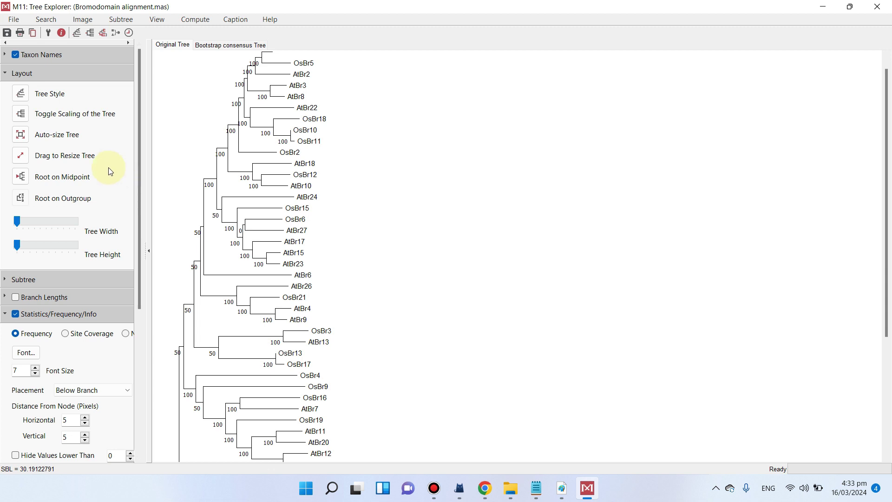
pyautogui.scroll(1, 295, 223)
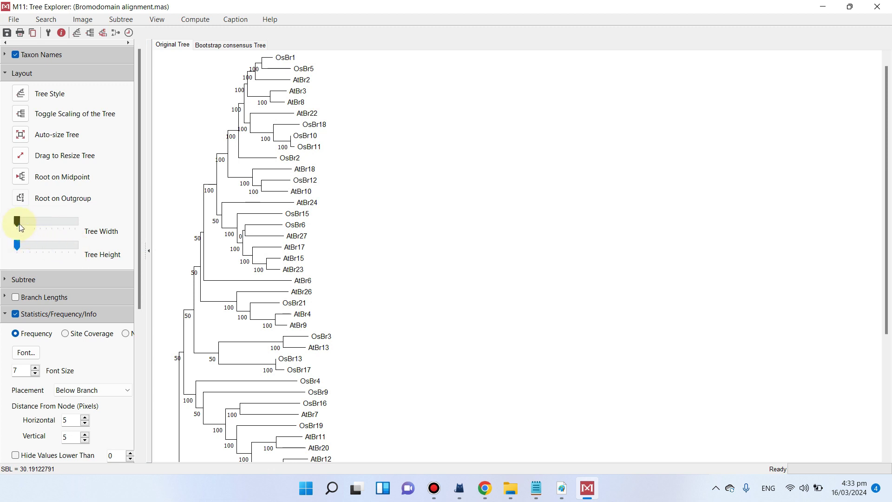
pyautogui.moveTo(20, 224)
pyautogui.mouseDown()
pyautogui.moveTo(48, 224)
pyautogui.moveTo(16, 218)
pyautogui.mouseUp()
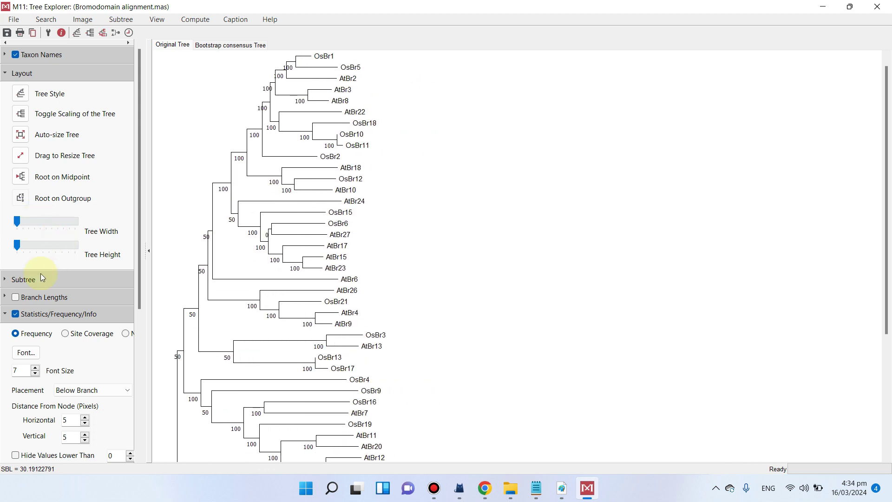
pyautogui.click(16, 298)
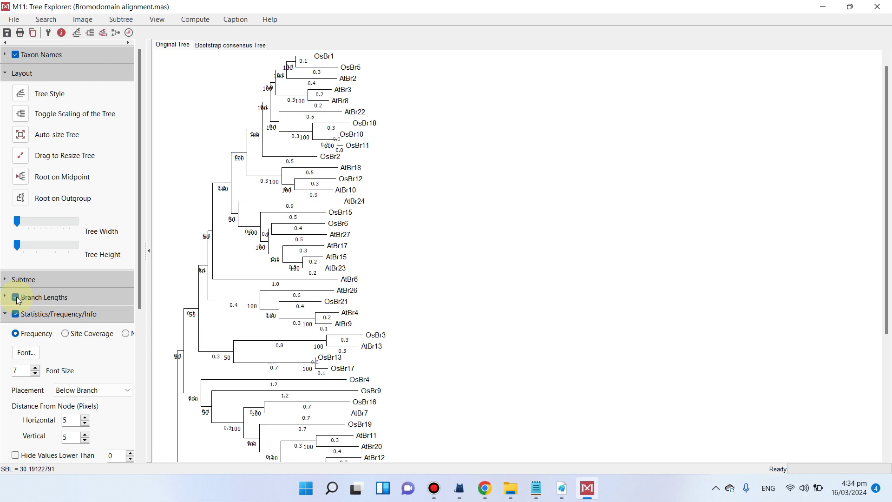
# Hide the branch lengths on the original tree
pyautogui.click(16, 297)
pyautogui.click(16, 298)
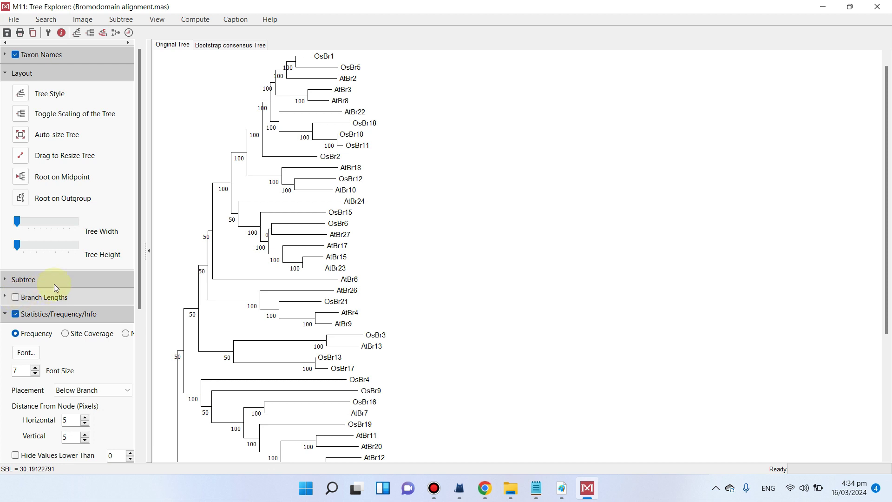
pyautogui.scroll(-1, 116, 268)
pyautogui.scroll(-5, 113, 269)
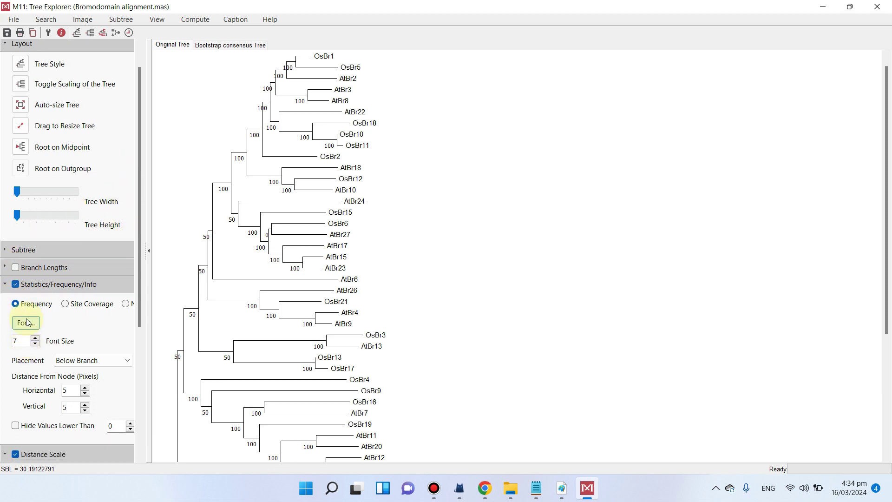
# Set the bootstrap values' horizontal distance from the node to 0 pixels and look over the distance scale settings
pyautogui.scroll(-10, 26, 322)
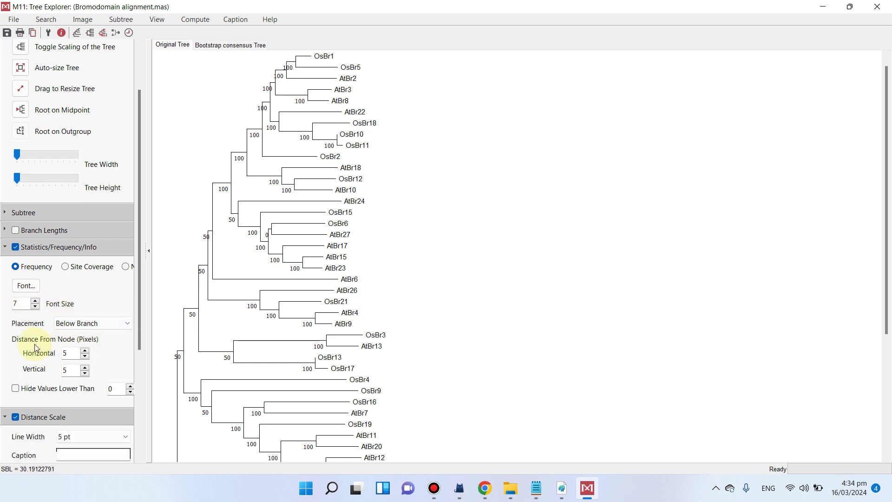
pyautogui.scroll(-2, 69, 346)
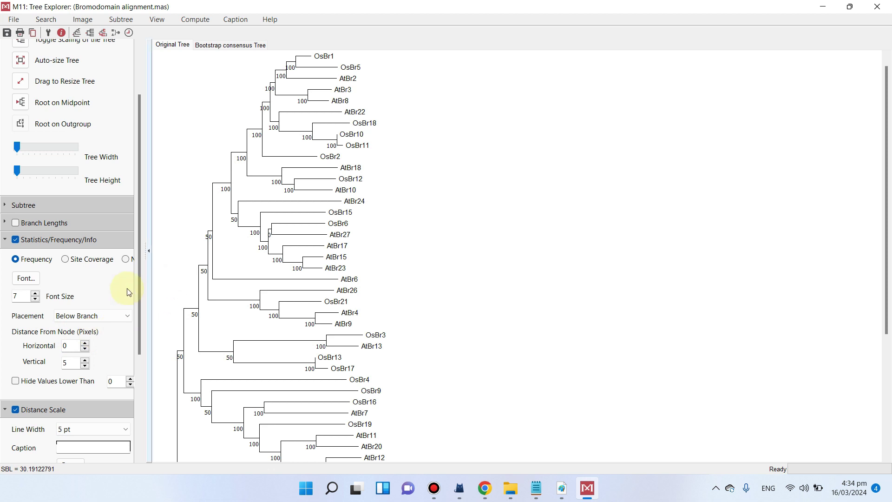
pyautogui.moveTo(141, 278); pyautogui.dragTo(169, 398)
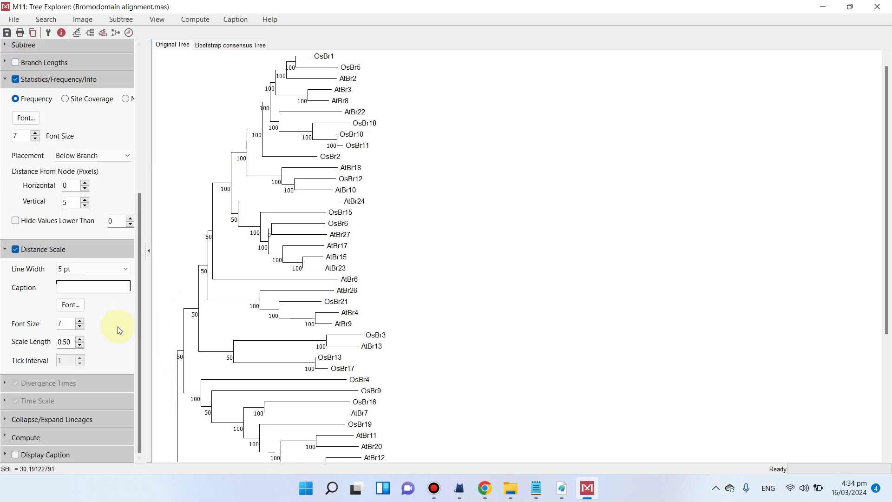
pyautogui.scroll(3, 120, 329)
pyautogui.scroll(1, 300, 292)
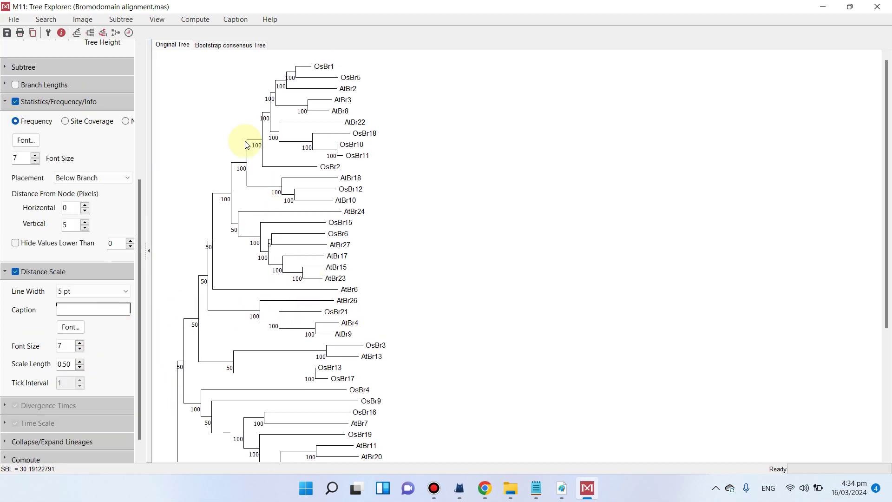
# Export the original tree as a PDF image named "phylogentic analysis" in the phylogenetic analysis folder
pyautogui.click(82, 20)
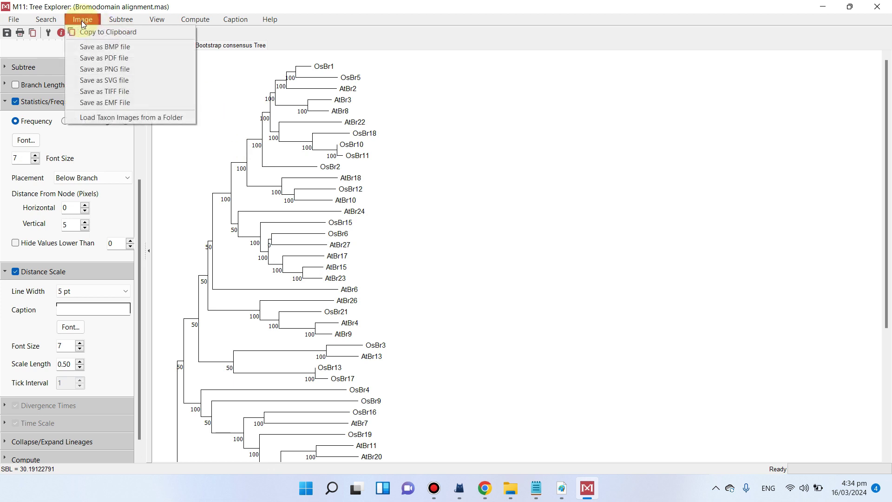
pyautogui.click(112, 60)
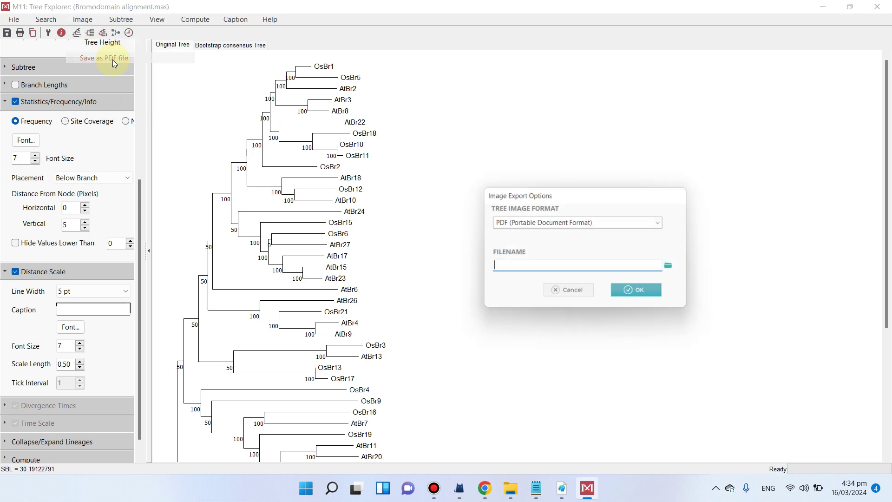
pyautogui.click(675, 269)
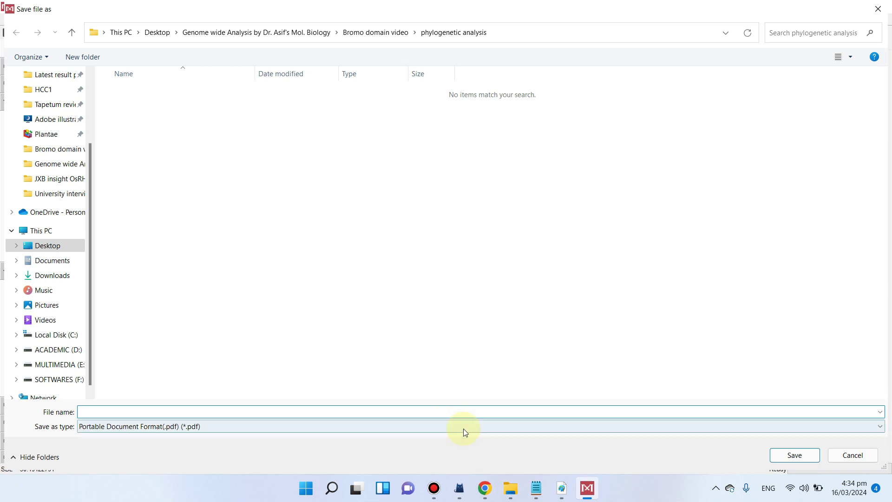
pyautogui.click(479, 409)
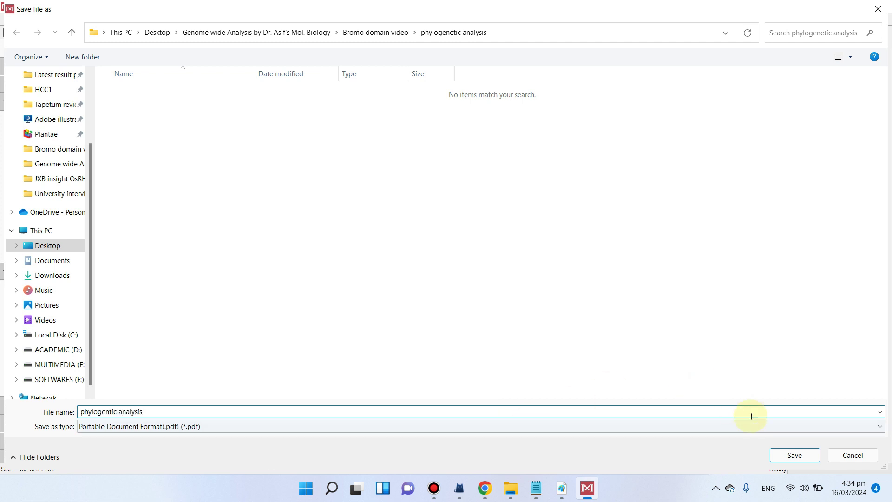
pyautogui.click(790, 452)
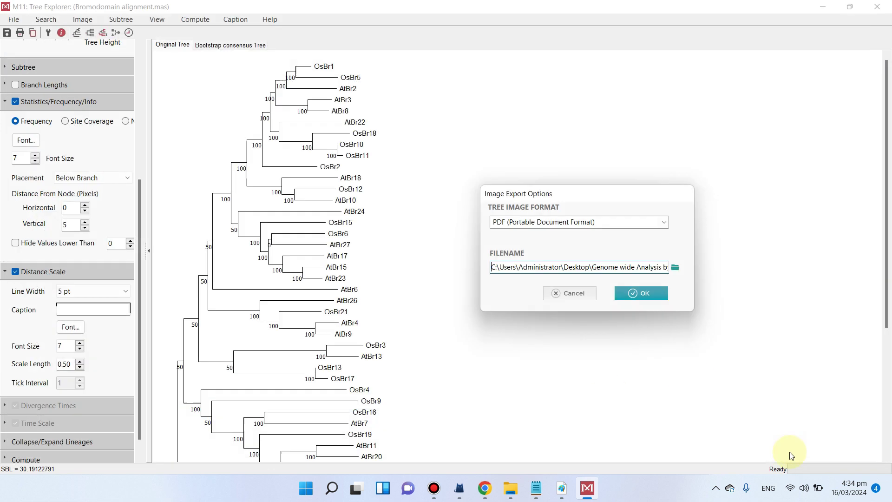
pyautogui.click(646, 297)
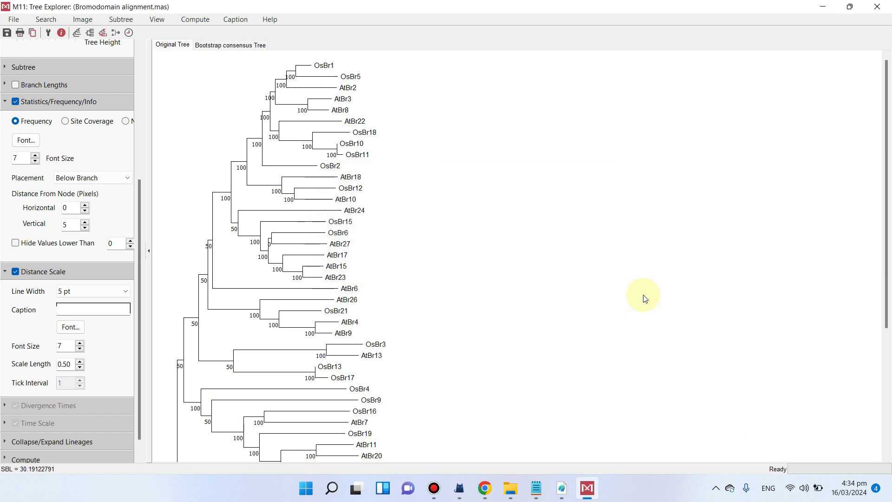
# Switch to File Explorer and open the exported phylogentic analysis.pdf from the phylogenetic analysis folder
pyautogui.click(827, 6)
pyautogui.click(826, 6)
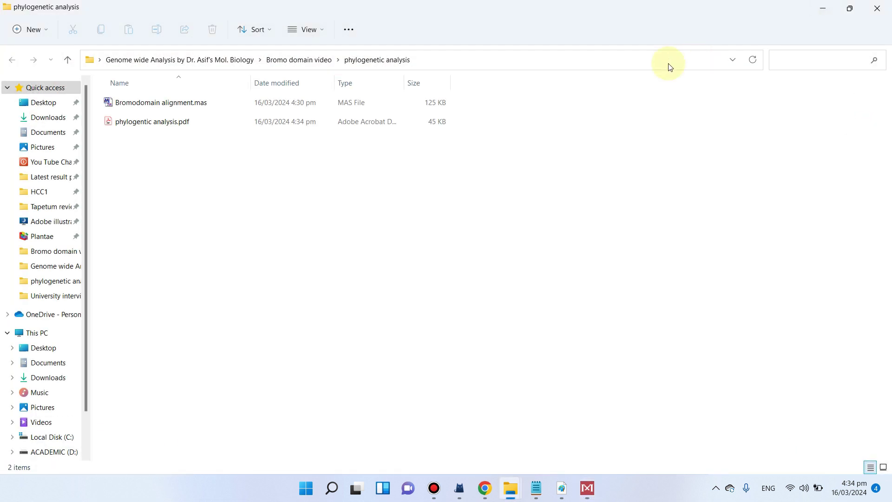
pyautogui.doubleClick(231, 125)
pyautogui.scroll(-5, 519, 232)
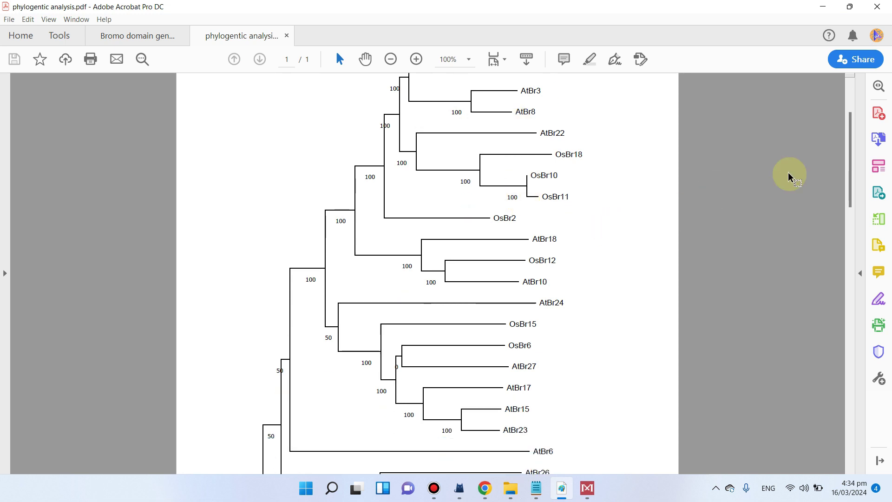
# Examine the bootstrap values at the nodes in the exported tree PDF
pyautogui.moveTo(852, 201); pyautogui.dragTo(293, 285)
pyautogui.scroll(-5, 294, 285)
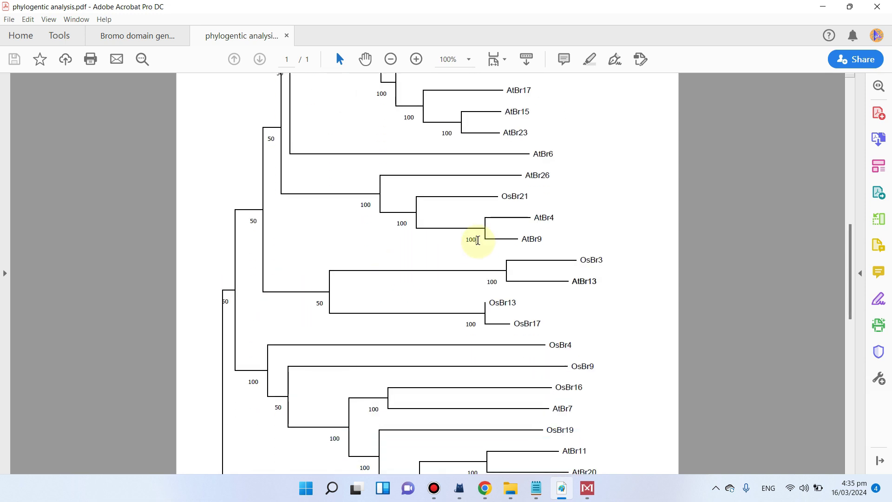
pyautogui.moveTo(412, 223); pyautogui.dragTo(398, 224)
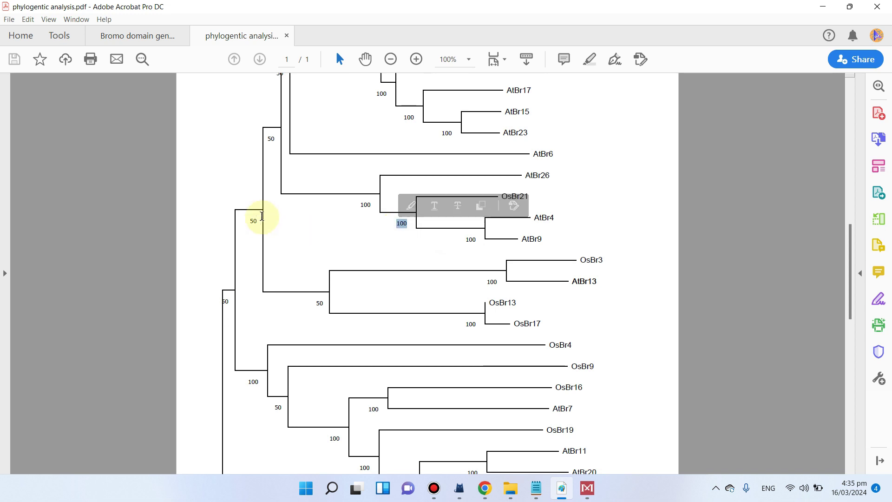
pyautogui.scroll(5, 407, 222)
pyautogui.scroll(2, 407, 222)
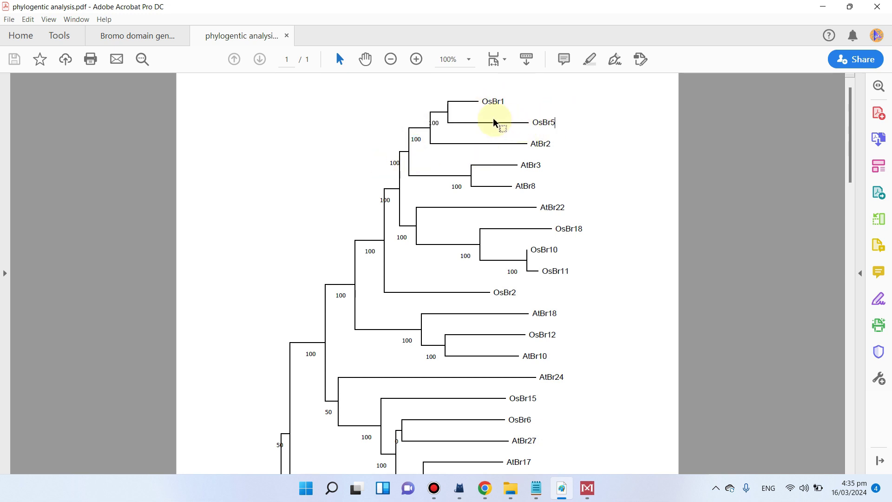
# Examine how the AtBr and OsBr proteins cluster into clades across the whole exported tree
pyautogui.scroll(-10, 361, 207)
pyautogui.scroll(-12, 285, 298)
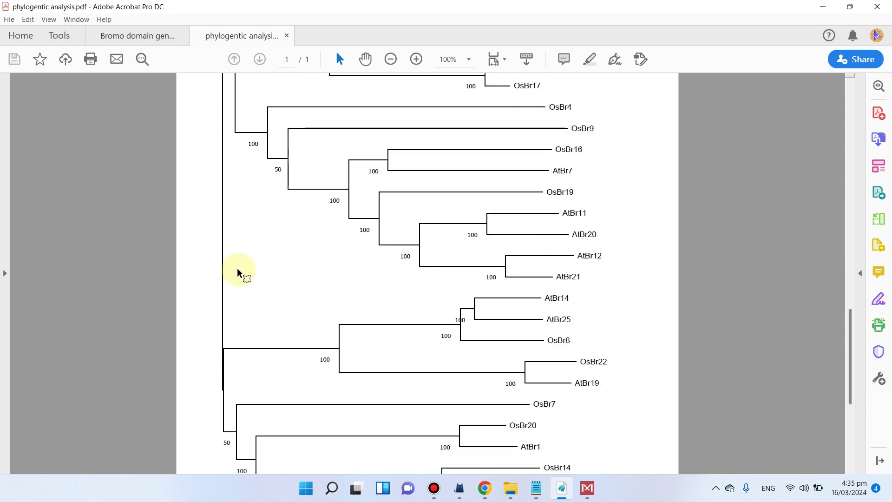
pyautogui.scroll(-3, 260, 274)
pyautogui.scroll(2, 215, 235)
pyautogui.scroll(4, 234, 112)
pyautogui.scroll(1, 240, 123)
pyautogui.scroll(-4, 238, 269)
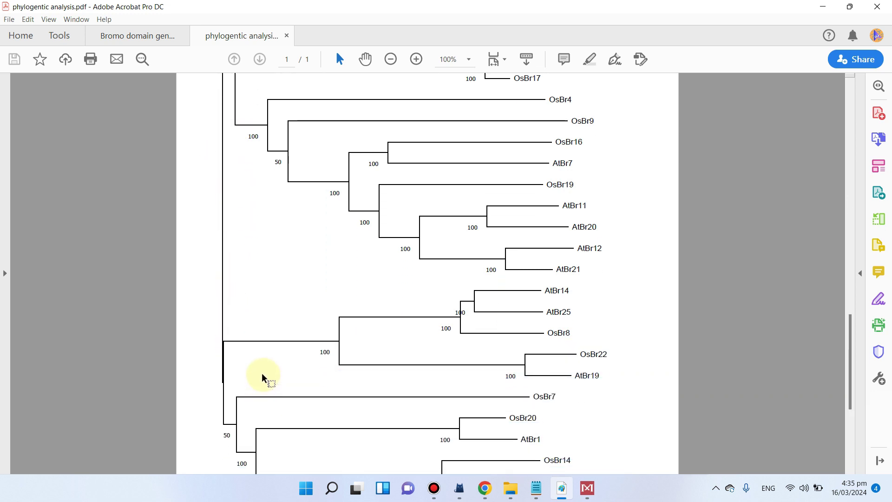
pyautogui.scroll(4, 259, 195)
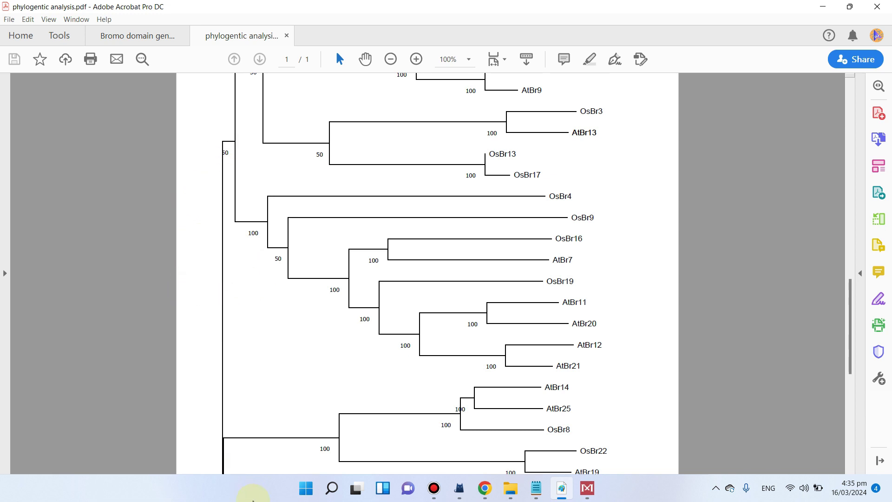
pyautogui.scroll(-3, 284, 416)
pyautogui.scroll(5, 285, 247)
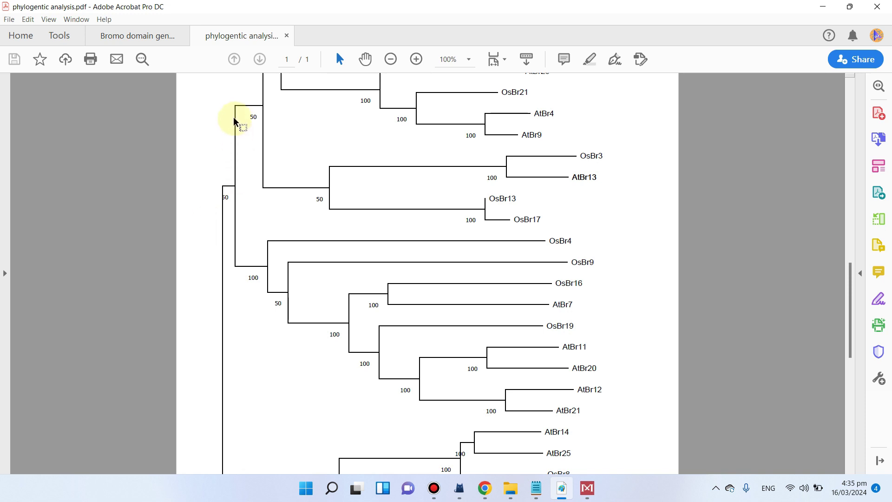
pyautogui.scroll(-4, 244, 404)
pyautogui.scroll(2, 253, 434)
pyautogui.scroll(8, 261, 181)
pyautogui.scroll(4, 259, 201)
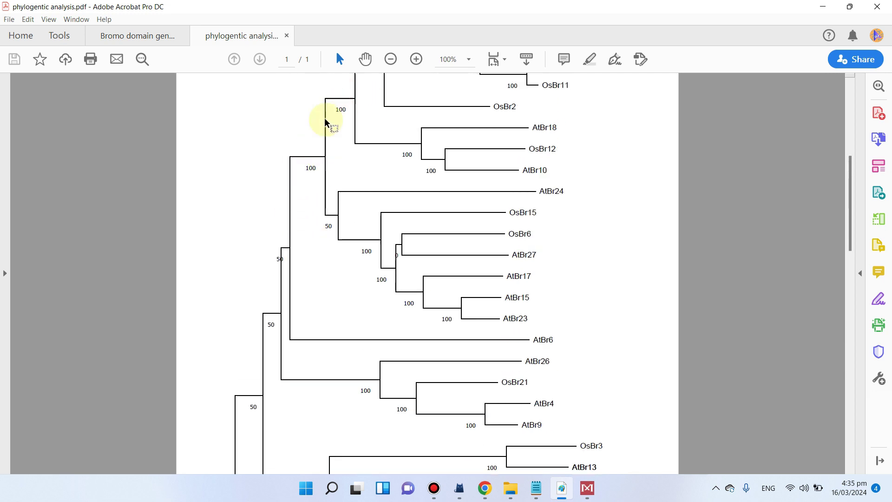
pyautogui.scroll(2, 341, 177)
pyautogui.scroll(4, 461, 201)
pyautogui.scroll(-5, 463, 331)
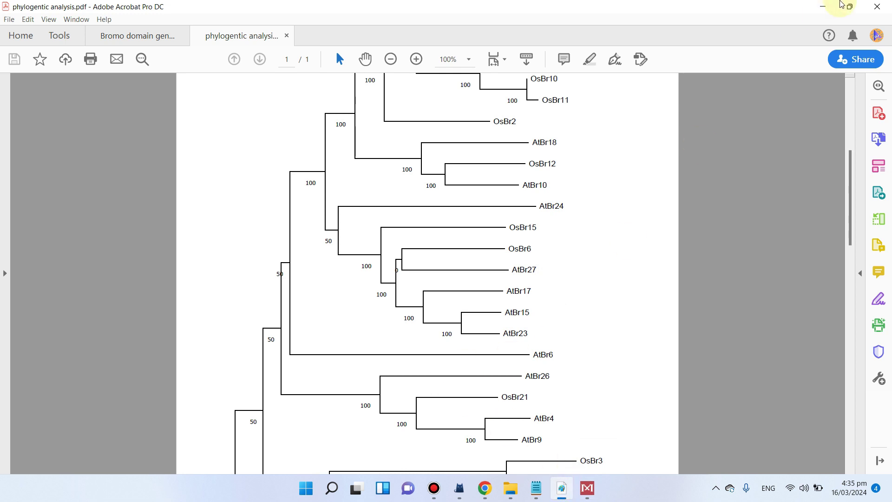
# Switch to Bromo domain genome wide analysis.pdf and examine the cluster labels on the published neighbor-joining tree in Figure 9
pyautogui.click(822, 7)
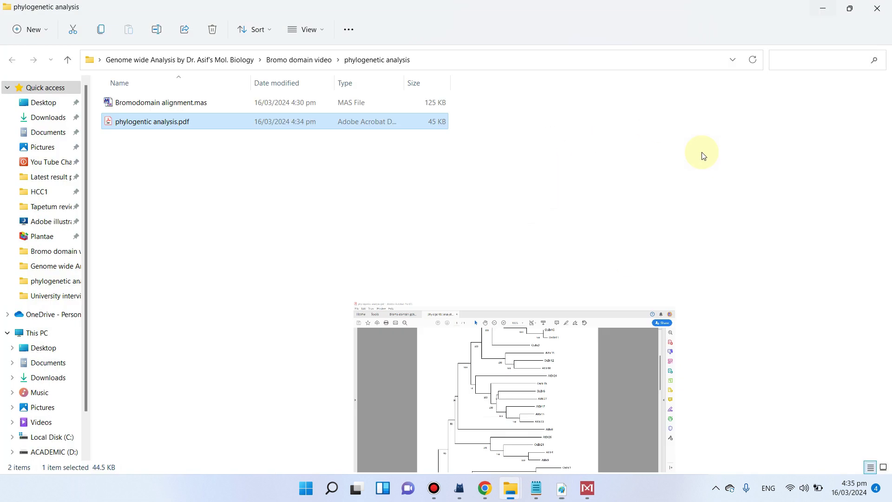
pyautogui.moveTo(564, 488)
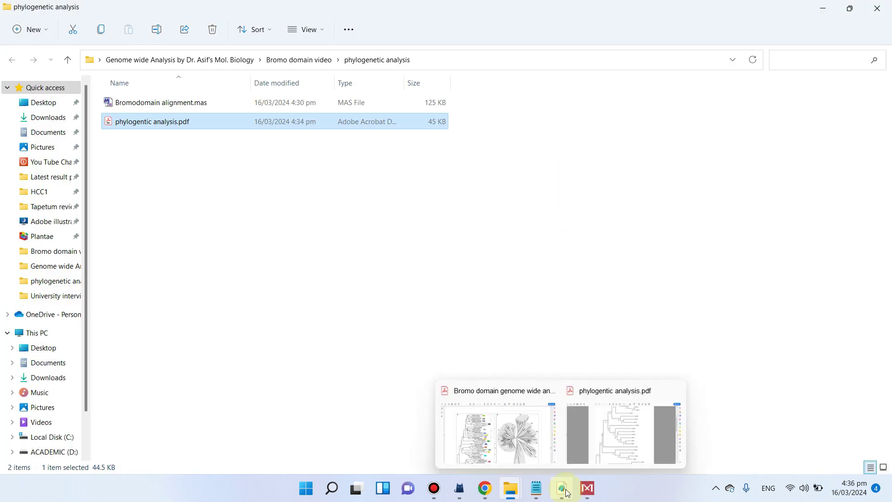
pyautogui.click(539, 428)
pyautogui.scroll(-5, 266, 251)
pyautogui.scroll(3, 265, 251)
pyautogui.scroll(-5, 265, 250)
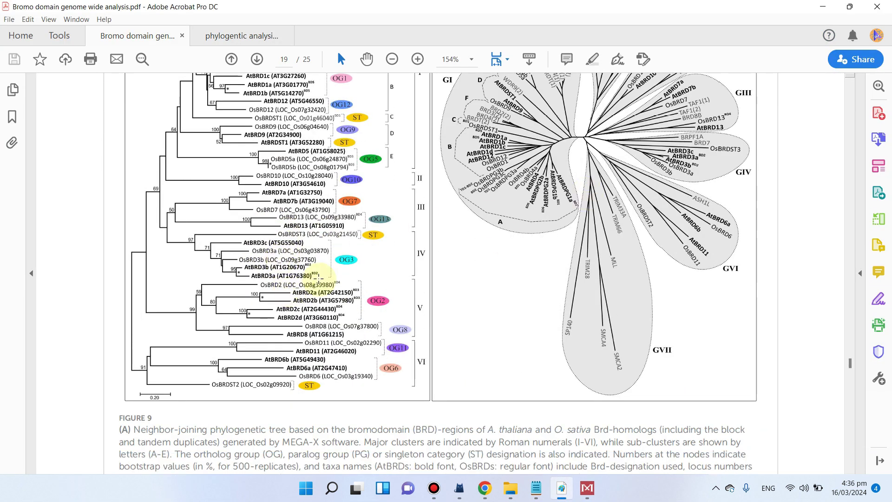
pyautogui.scroll(1, 228, 199)
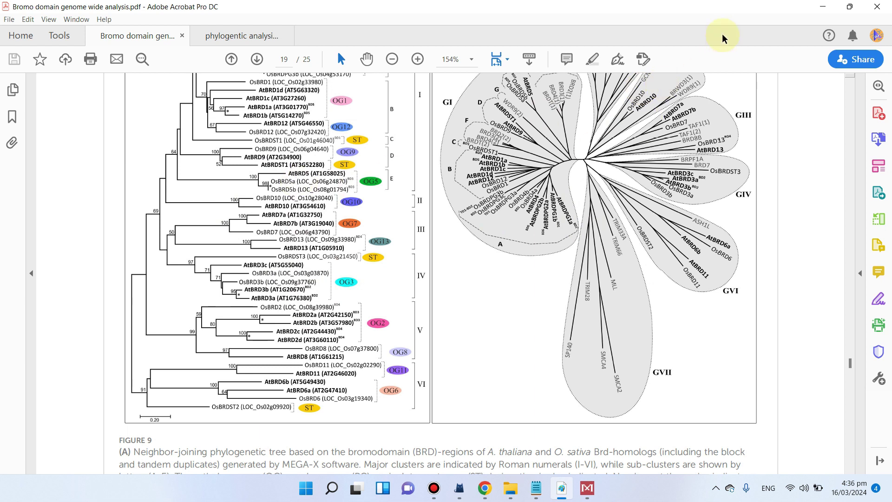
pyautogui.click(821, 6)
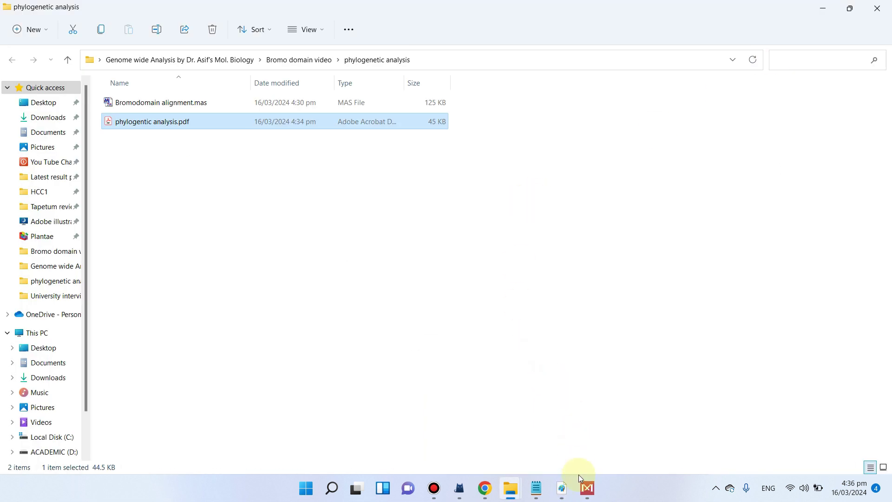
# Return to phylogentic analysis.pdf and examine the taxon names in the clade of AtBr18, OsBr12 and AtBr10
pyautogui.click(563, 486)
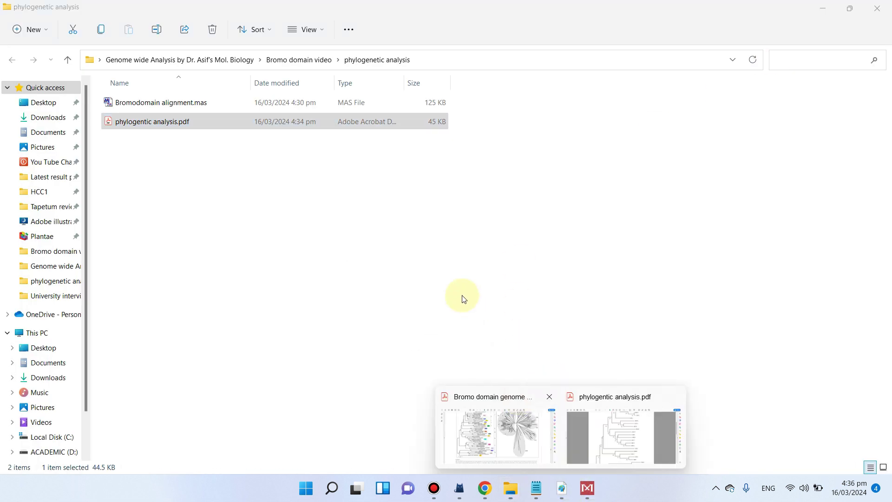
pyautogui.click(614, 441)
pyautogui.scroll(2, 339, 179)
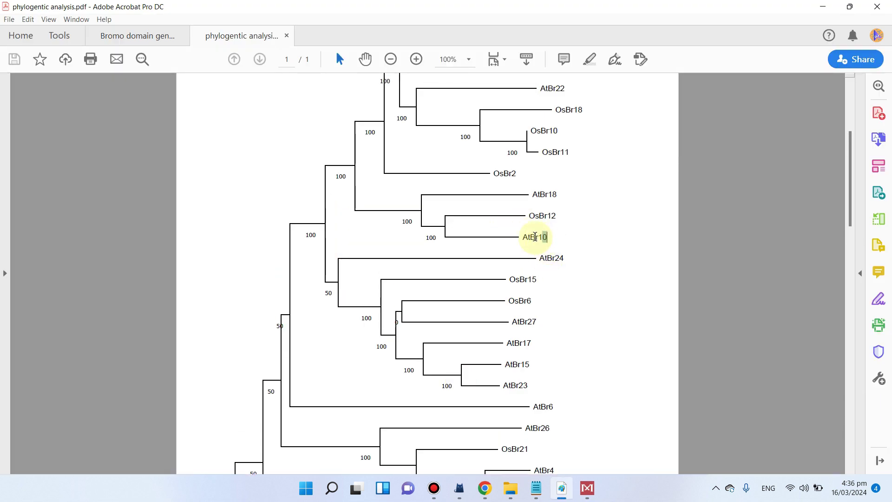
pyautogui.click(567, 191)
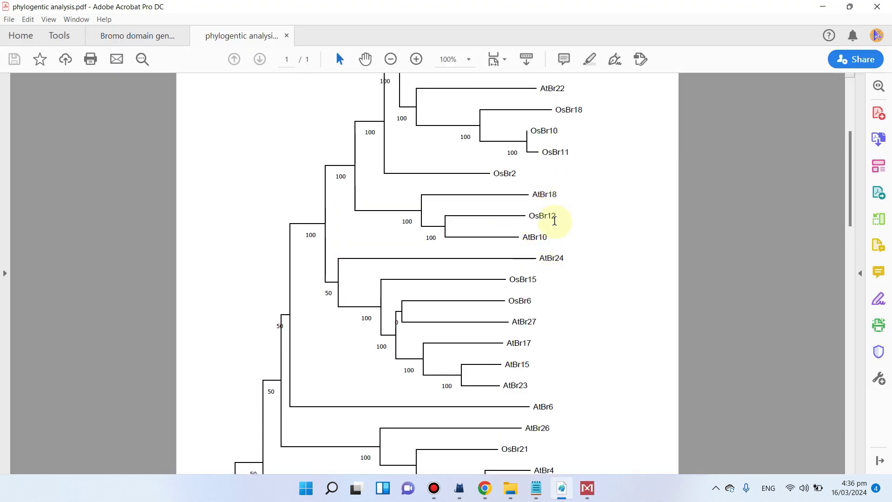
pyautogui.moveTo(552, 235); pyautogui.dragTo(528, 237)
pyautogui.click(561, 198)
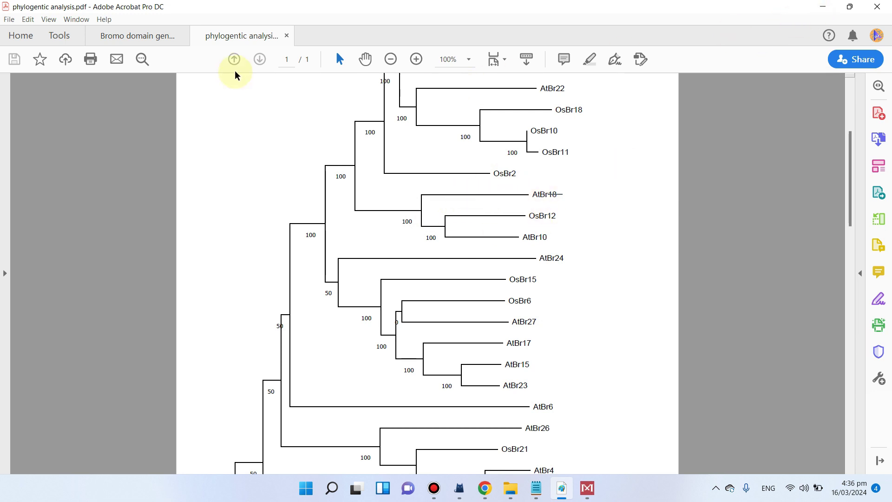
pyautogui.click(822, 6)
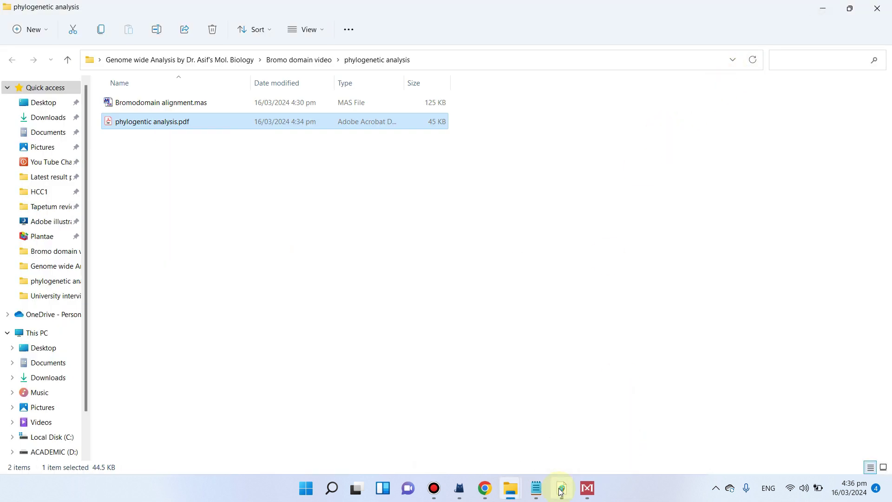
pyautogui.moveTo(566, 491)
pyautogui.click(485, 488)
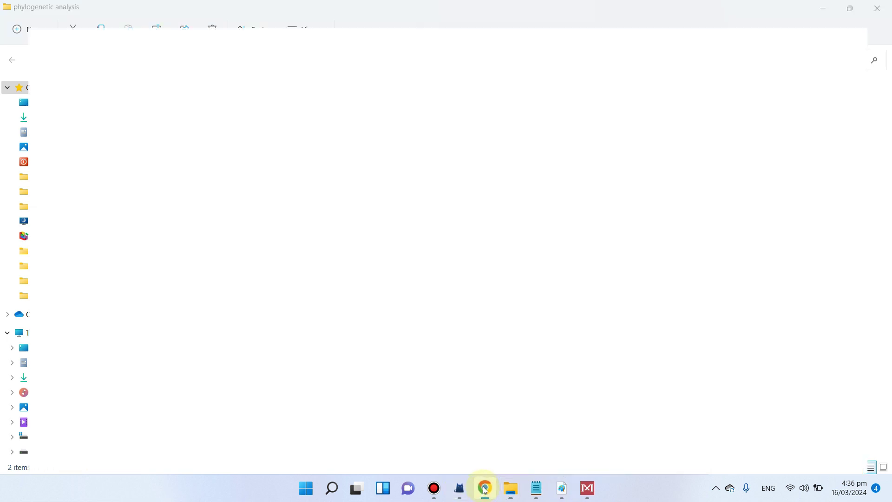
pyautogui.click(824, 11)
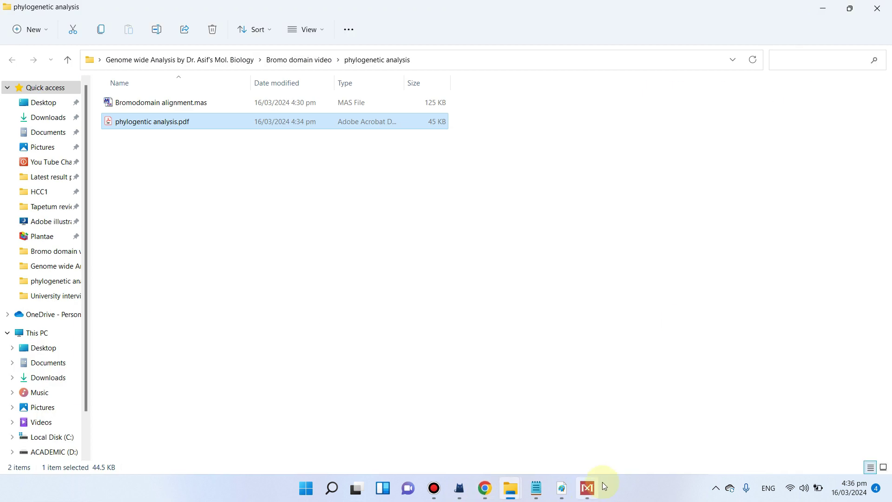
# Switch to MEGA11 and export the current bromodomain tree from Tree Explorer in Newick format with branch lengths and bootstrap values
pyautogui.click(588, 488)
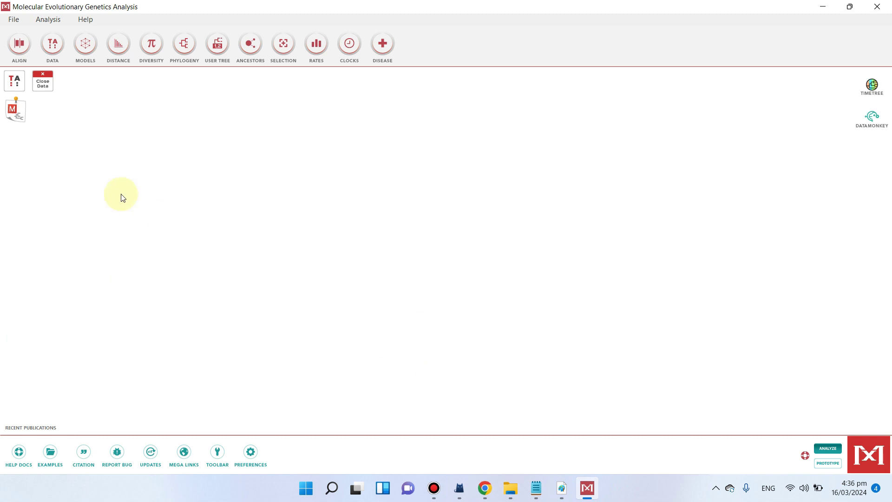
pyautogui.doubleClick(16, 111)
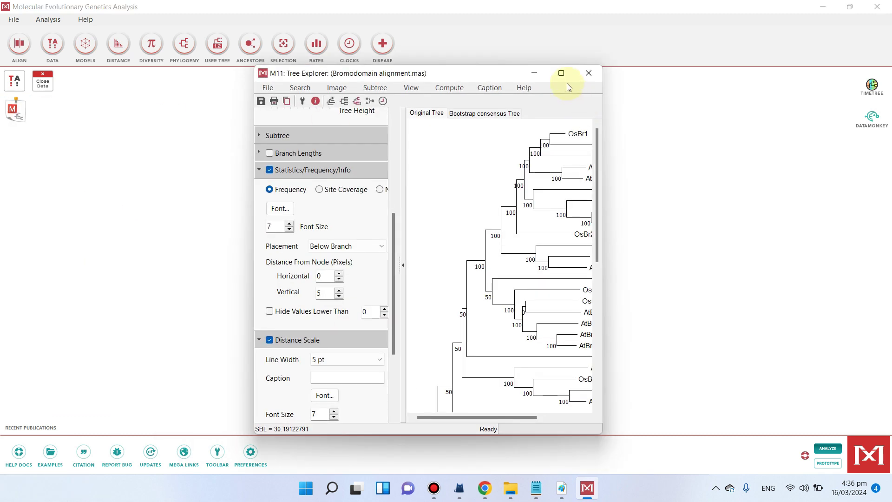
pyautogui.click(560, 73)
pyautogui.click(13, 20)
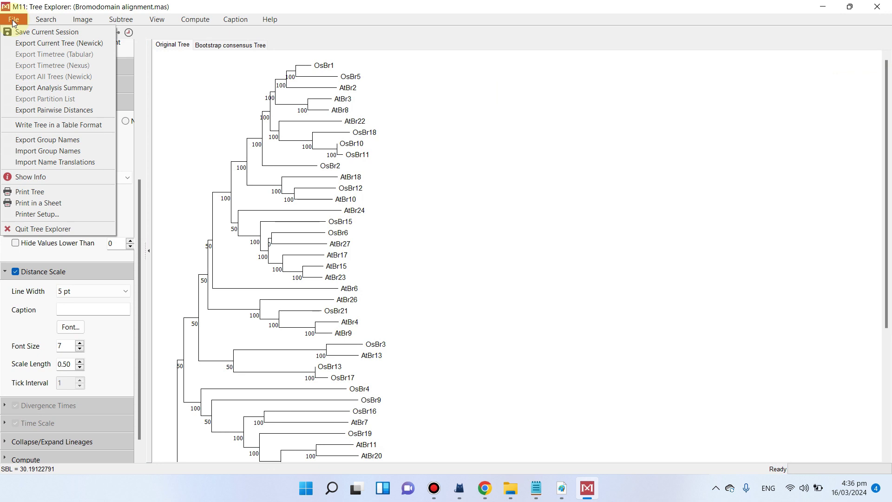
pyautogui.click(47, 44)
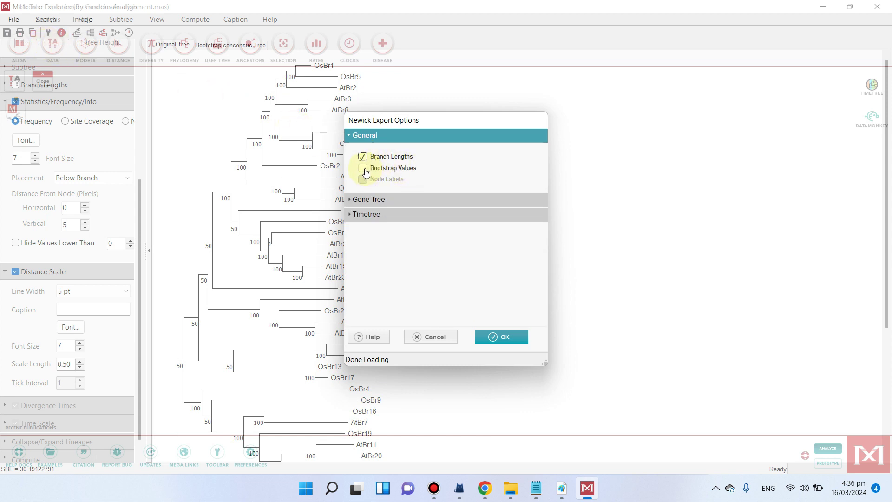
pyautogui.click(492, 338)
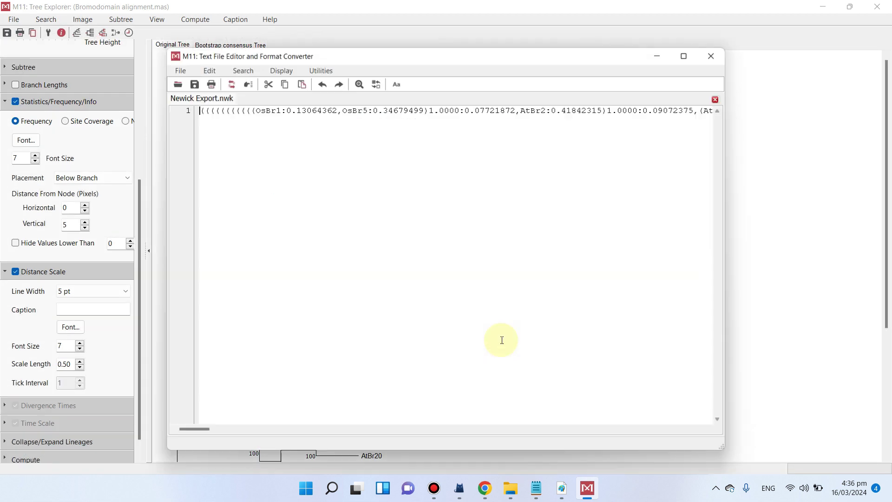
# Save the exported Newick text in the phylogenetic analysis folder as "phylogentic Newick Export.nwk"
pyautogui.click(179, 70)
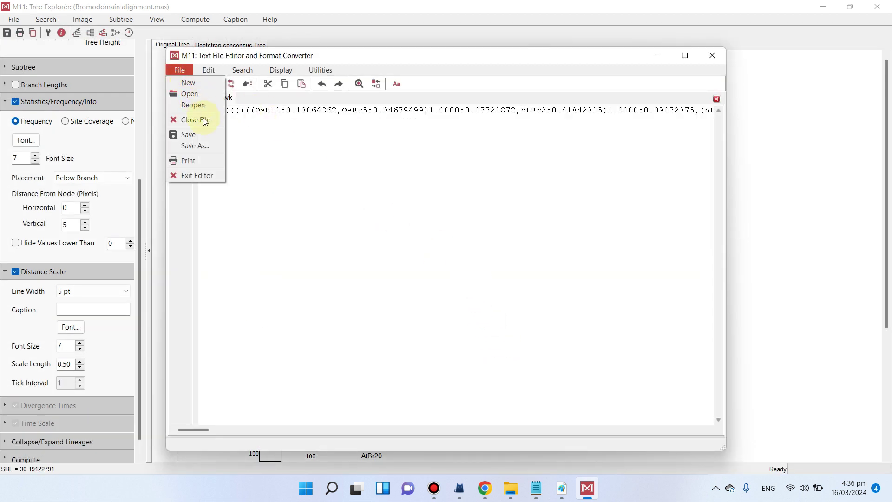
pyautogui.click(199, 135)
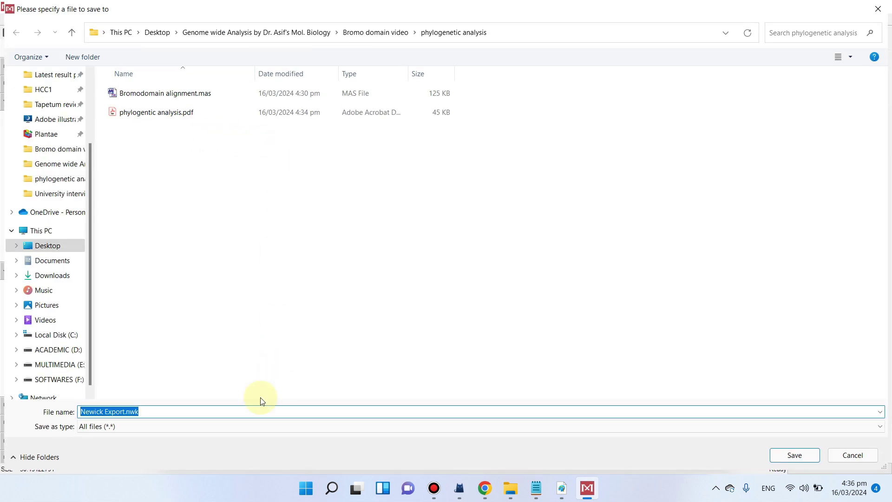
pyautogui.click(169, 412)
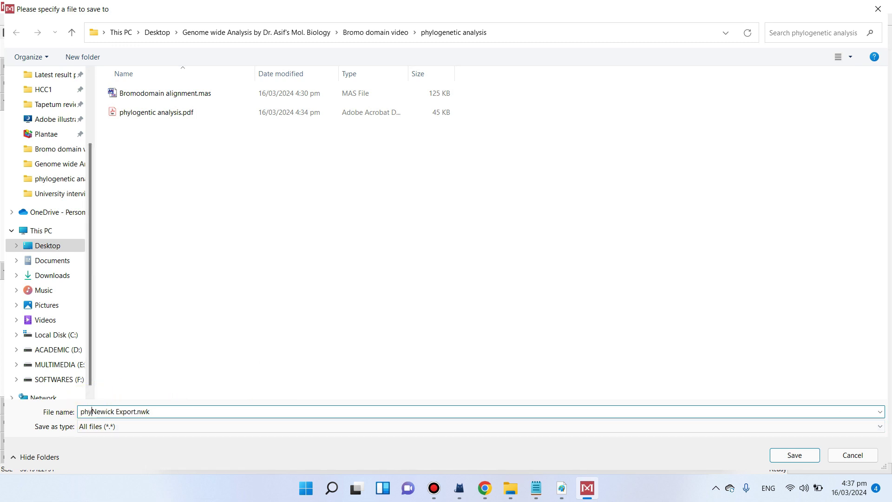
pyautogui.write('phylogentic')
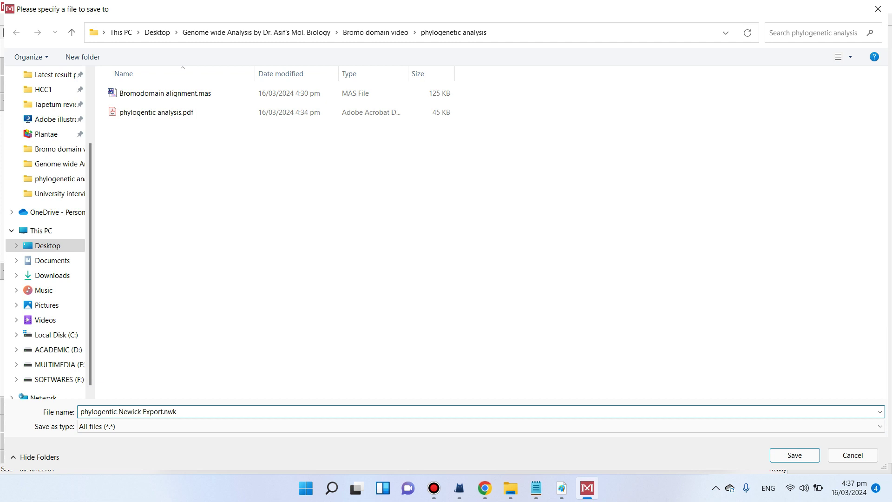
pyautogui.press('Return')
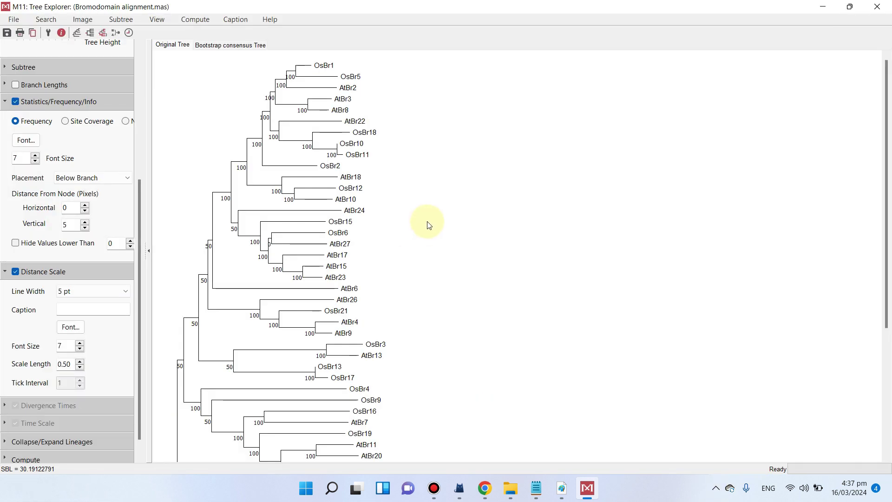